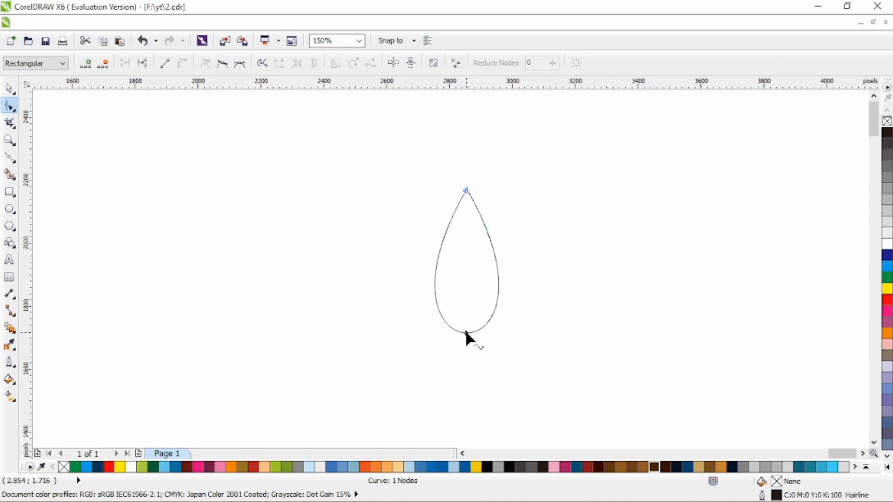
Shorten the teardrop to about 287 px high and flip it upside down at a larger size.
click(465, 332)
key(space)
drag(467, 334, 466, 283)
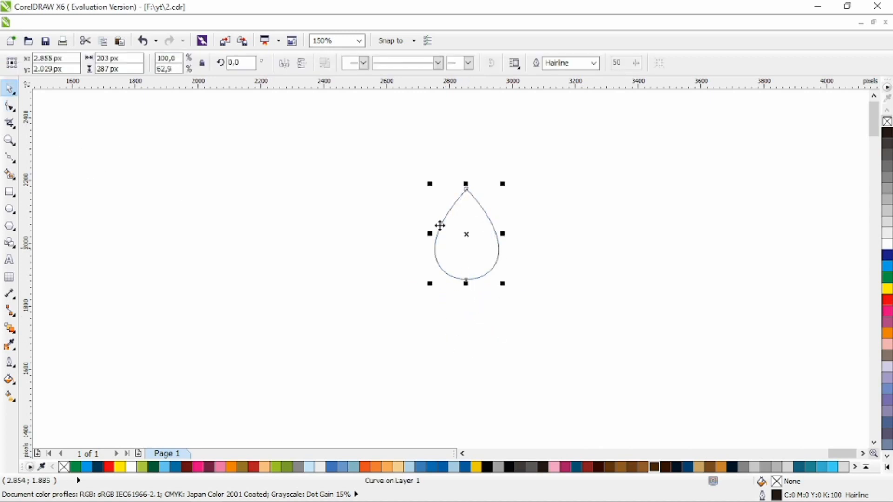
drag(502, 185, 491, 225)
click(44, 216)
Draw the right half of a wing outline, about 448 × 671 px, with a straight upper edge and an outward-curved outer edge.
click(9, 157)
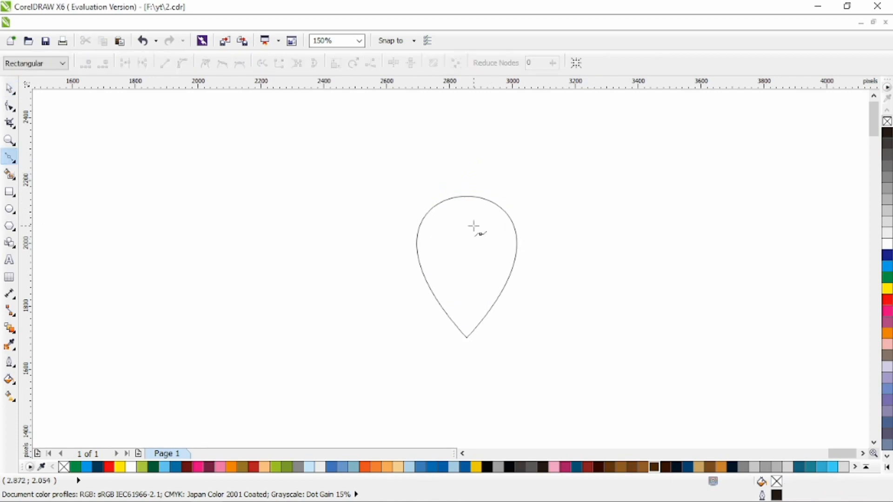
double_click(602, 146)
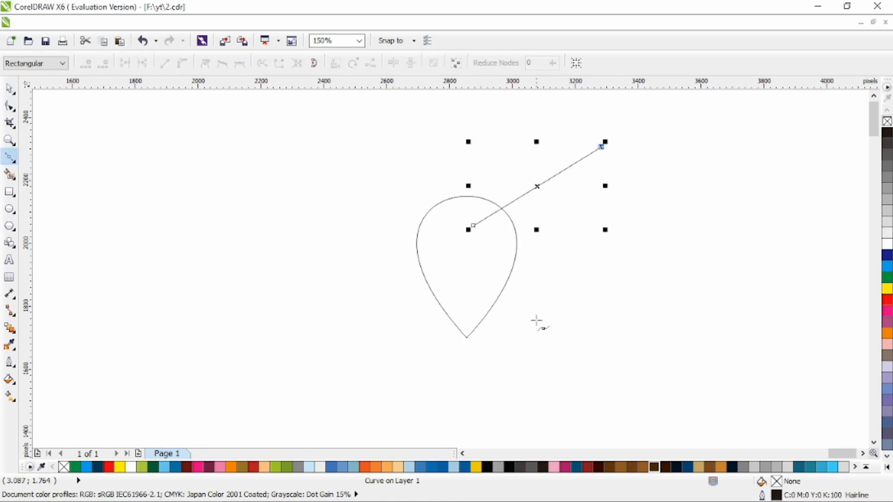
click(470, 358)
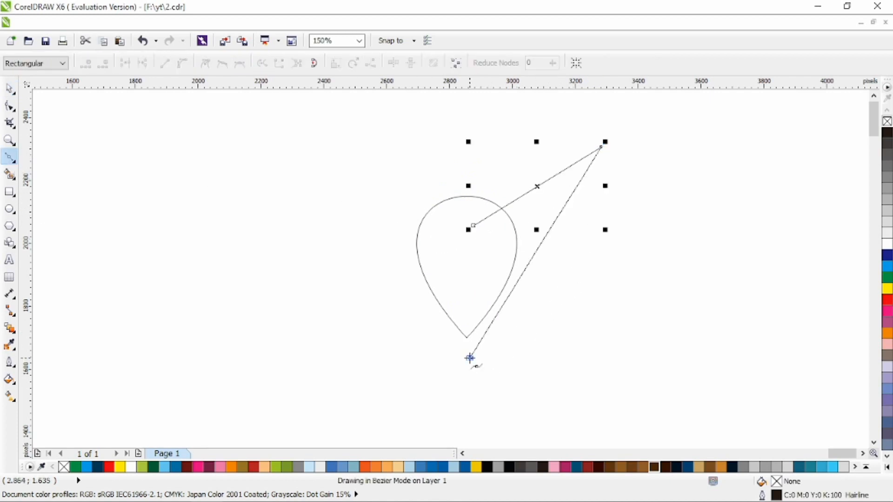
key(F10)
click(182, 63)
drag(530, 269, 603, 258)
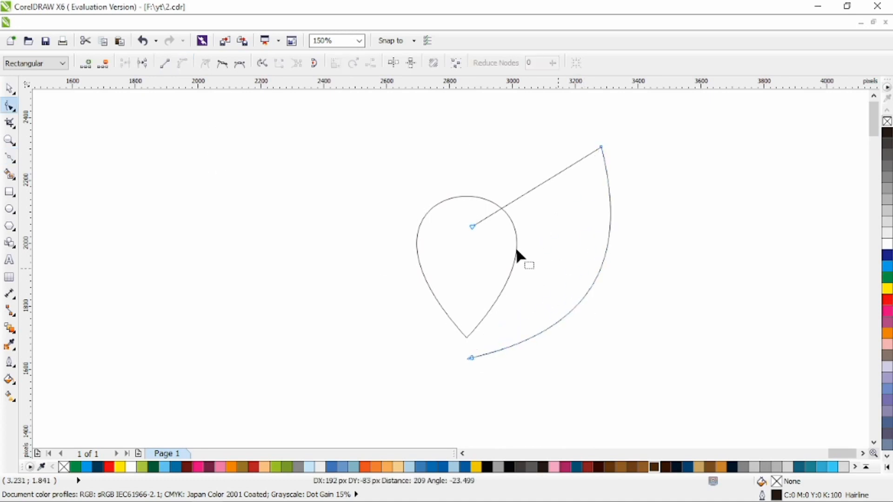
Scale the teardrop down slightly around its centre.
click(471, 227)
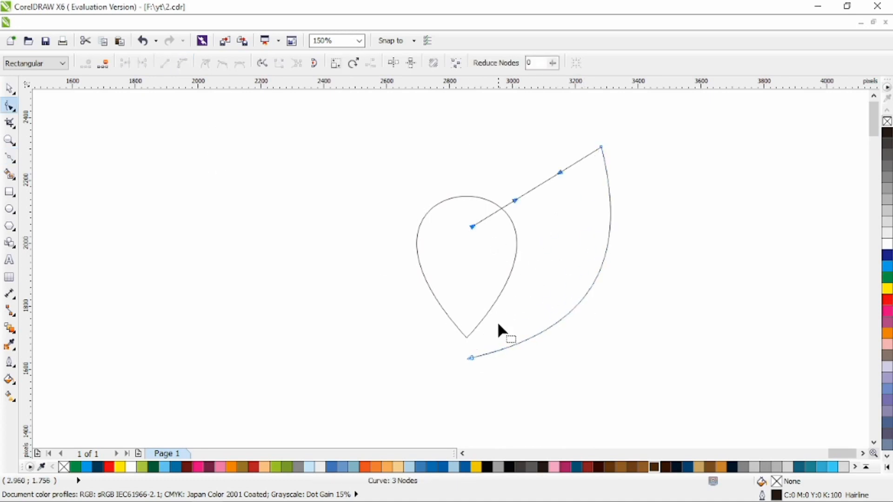
click(9, 88)
click(499, 253)
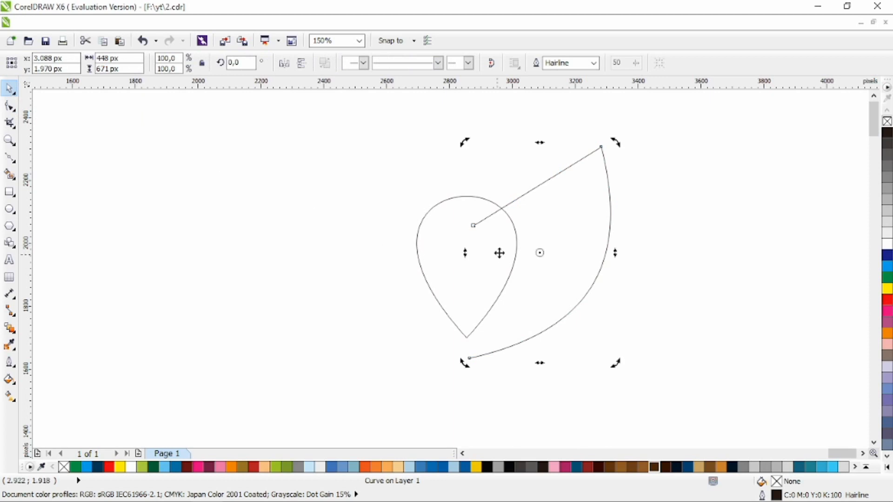
click(490, 203)
drag(520, 192, 514, 200)
Duplicate the wing half on the other side of the teardrop and mirror the copy horizontally.
drag(609, 212, 454, 212)
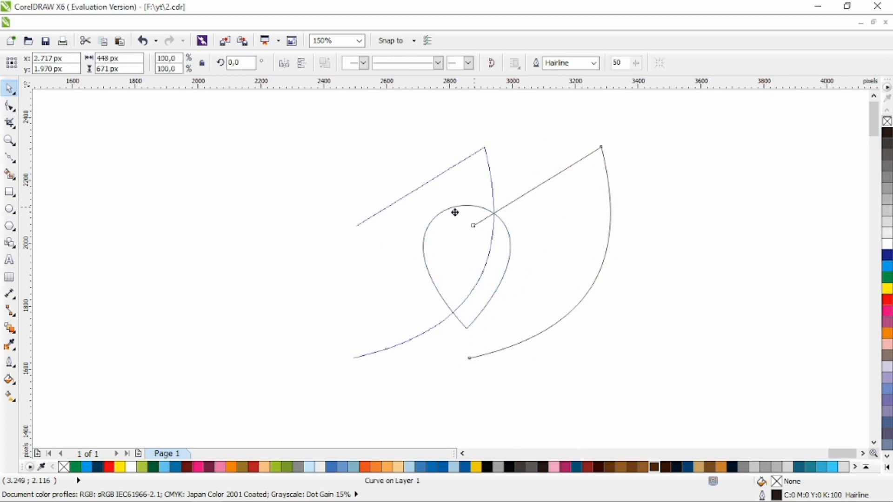
right_click(454, 212)
click(284, 63)
shift+click(604, 231)
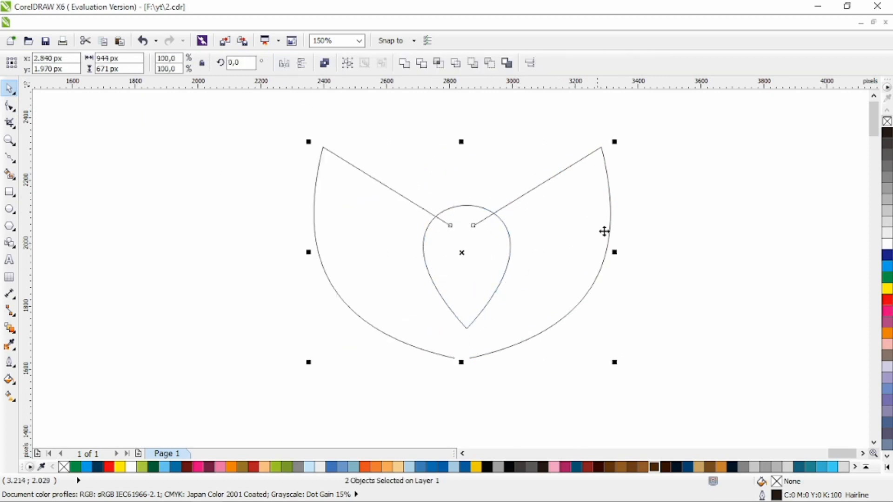
click(662, 215)
Move the mirrored half until its ends meet the original and combine the two halves into one curve.
drag(386, 211, 489, 252)
shift+click(501, 208)
click(324, 63)
Join the two pairs of end nodes at the centre to close the wing outline.
click(9, 105)
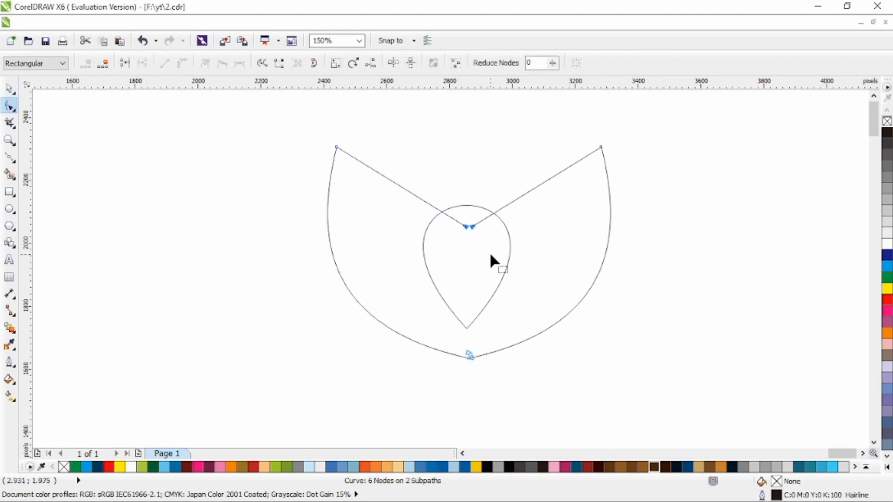
click(125, 63)
drag(445, 339, 492, 375)
click(125, 63)
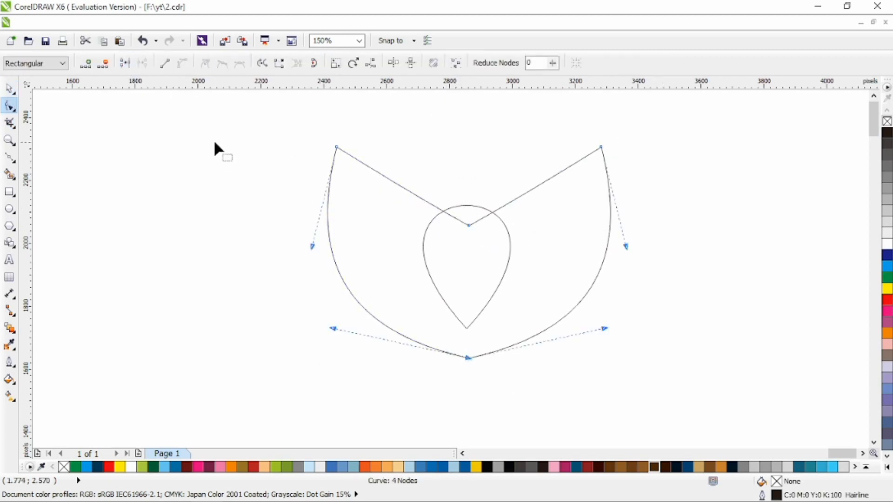
Centre the wing outline horizontally on the teardrop.
key(space)
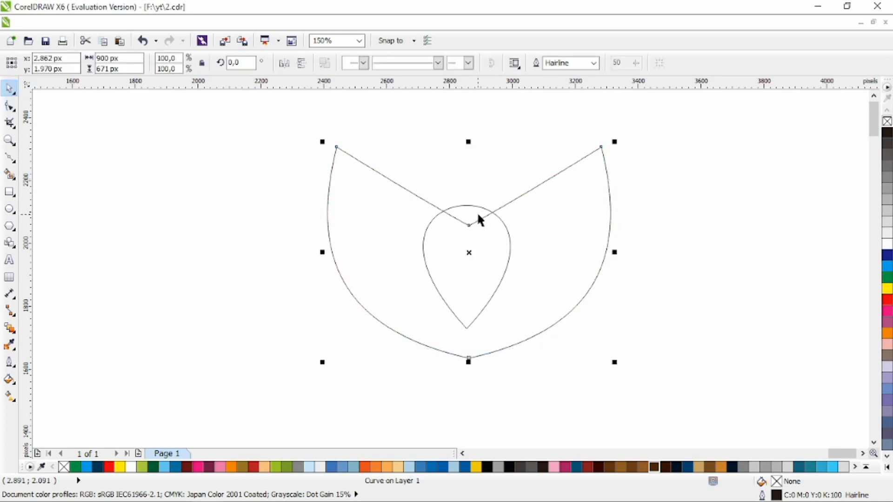
click(499, 157)
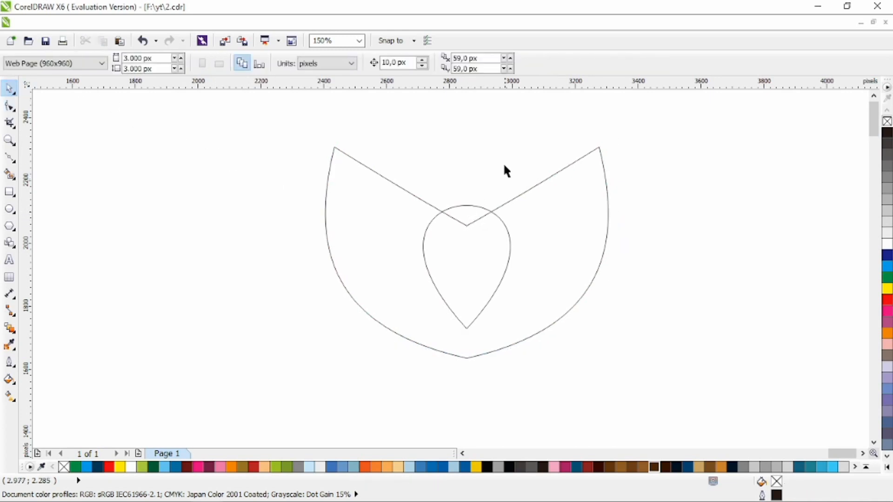
click(471, 210)
click(632, 200)
Draw a closed zigzag polygon over the right wing, with three notches pointing inward and its far side extending beyond the wing.
click(9, 158)
click(629, 201)
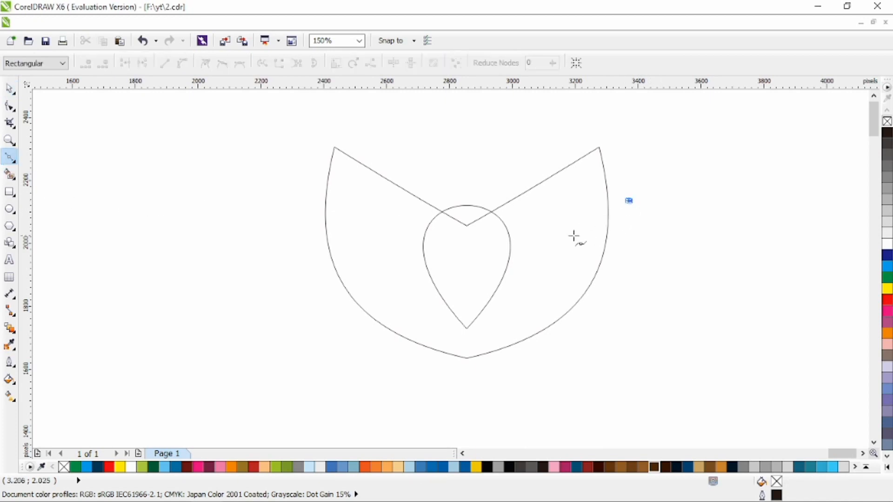
double_click(547, 240)
click(625, 230)
click(621, 267)
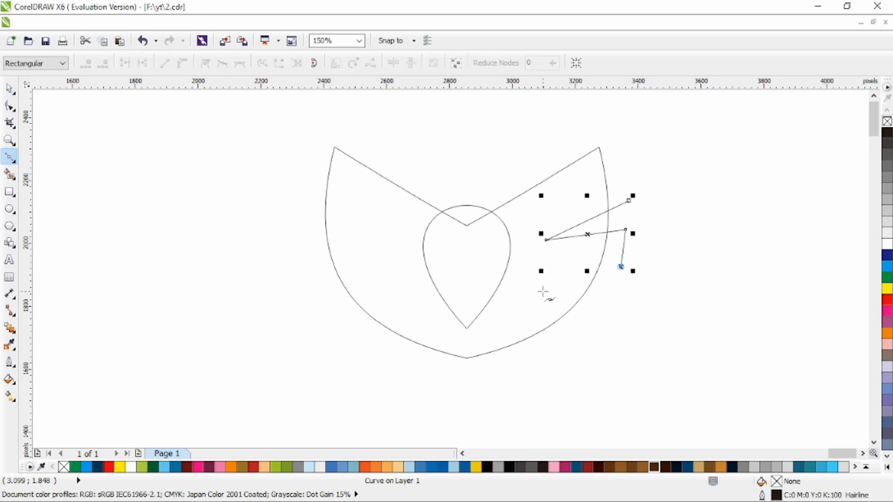
double_click(545, 288)
click(615, 305)
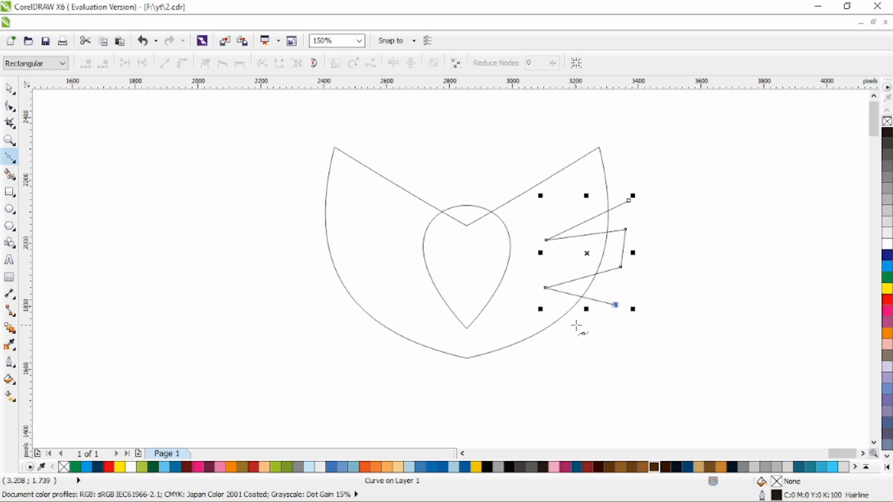
double_click(576, 326)
double_click(491, 323)
double_click(530, 361)
click(621, 373)
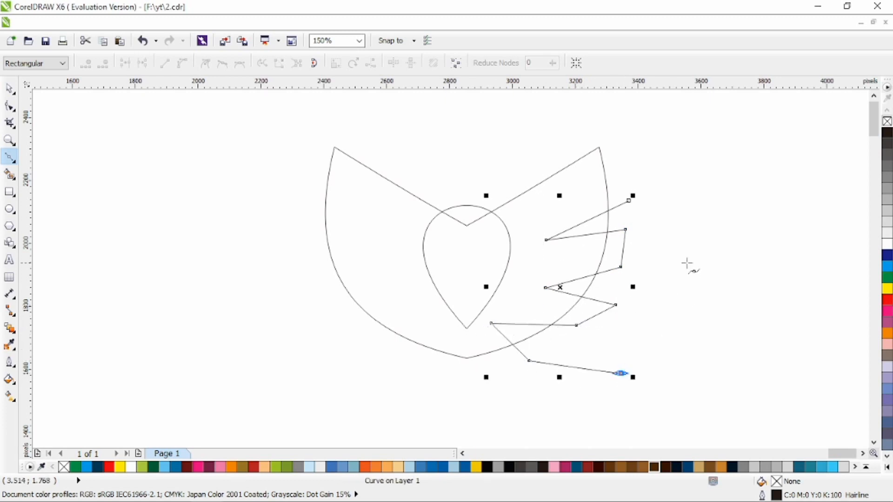
double_click(688, 263)
click(629, 201)
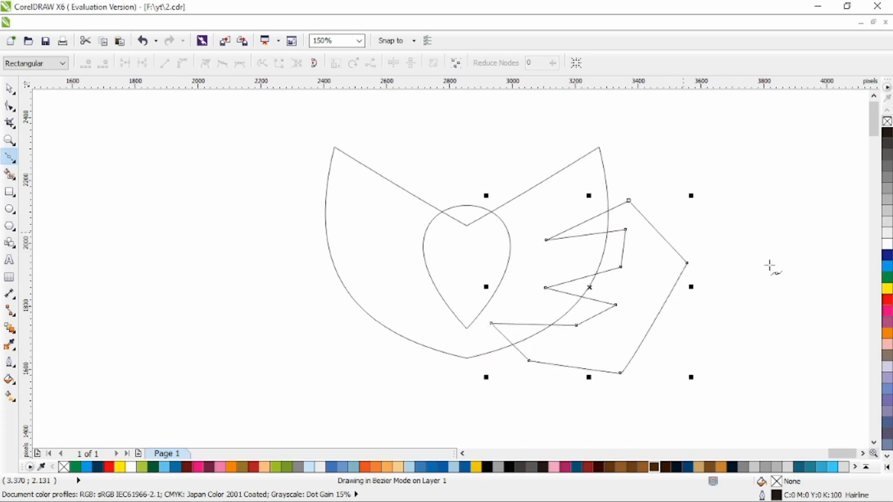
Move the zigzag polygon slightly up and right, and lower its two upper inner notch nodes.
click(11, 90)
drag(657, 239, 662, 224)
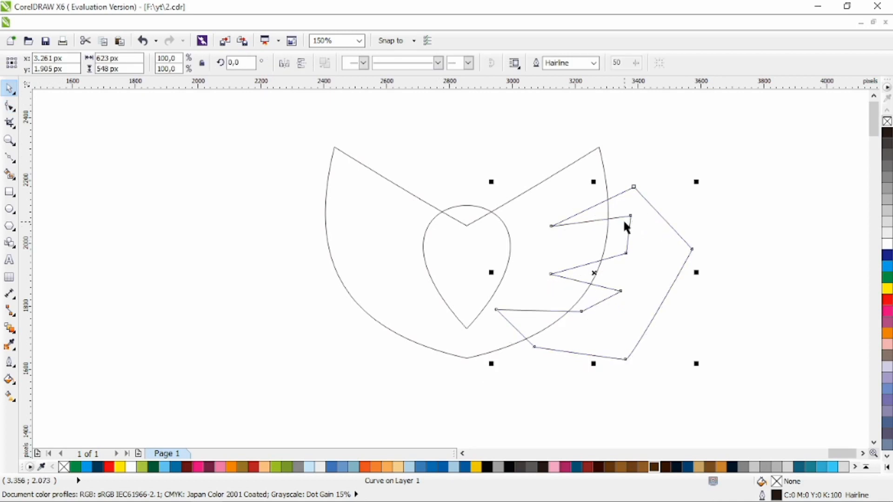
click(10, 106)
click(553, 246)
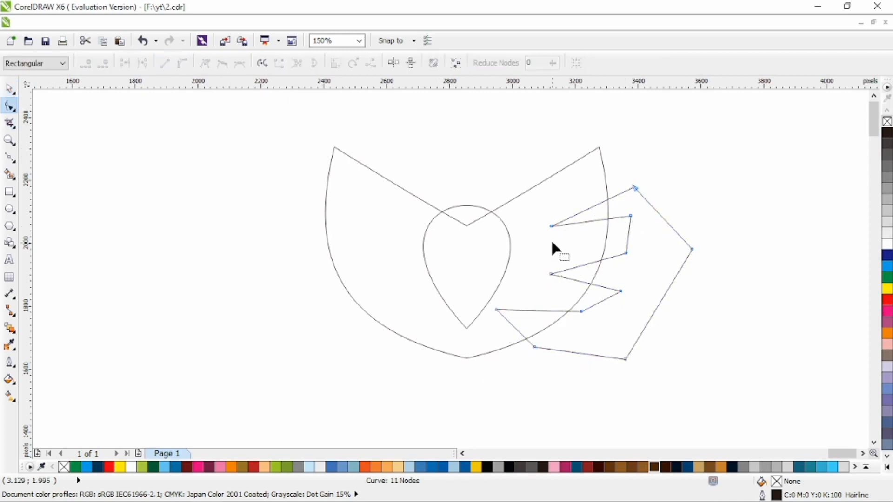
drag(551, 227, 557, 235)
drag(551, 274, 551, 282)
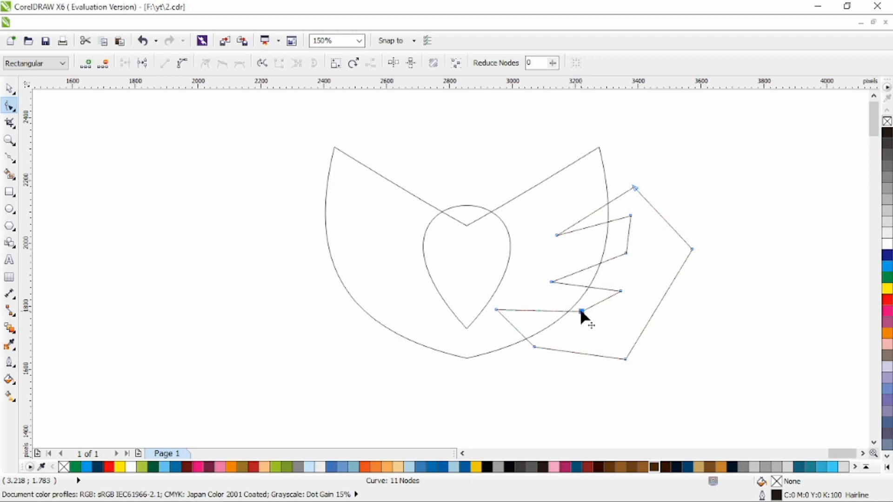
Delete the surplus node from two zigzag teeth and reposition the polygon's top node and lower inner nodes.
drag(581, 311, 588, 303)
key(Delete)
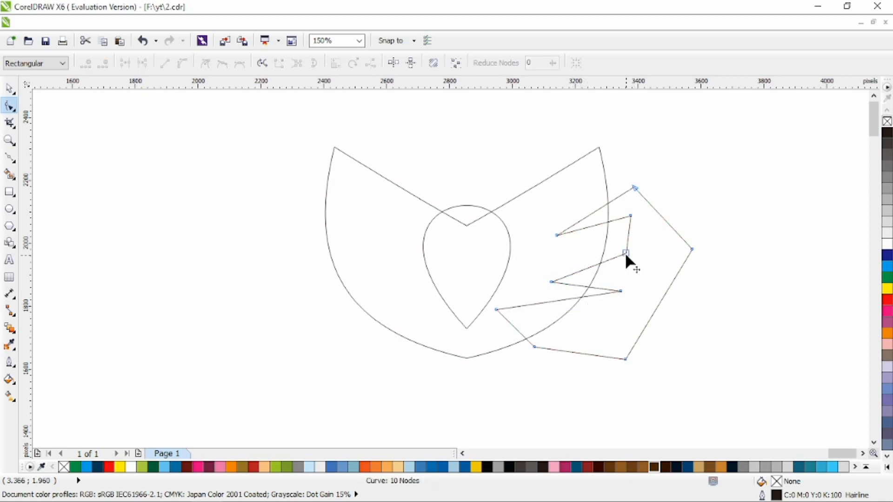
click(625, 253)
key(Delete)
drag(634, 186, 625, 162)
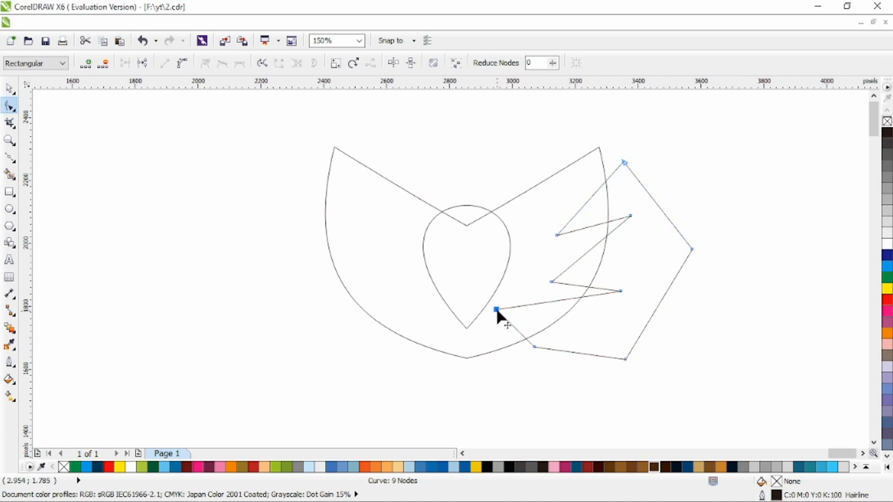
drag(496, 310, 503, 311)
drag(534, 346, 541, 349)
Convert the polygon's segments to curves and bend the zigzag edges into feather shapes.
key(ctrl+a)
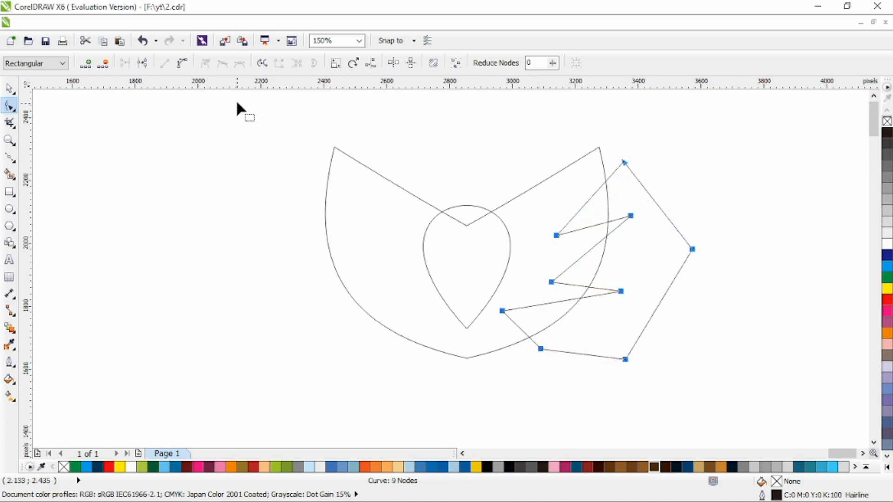
drag(584, 212, 590, 208)
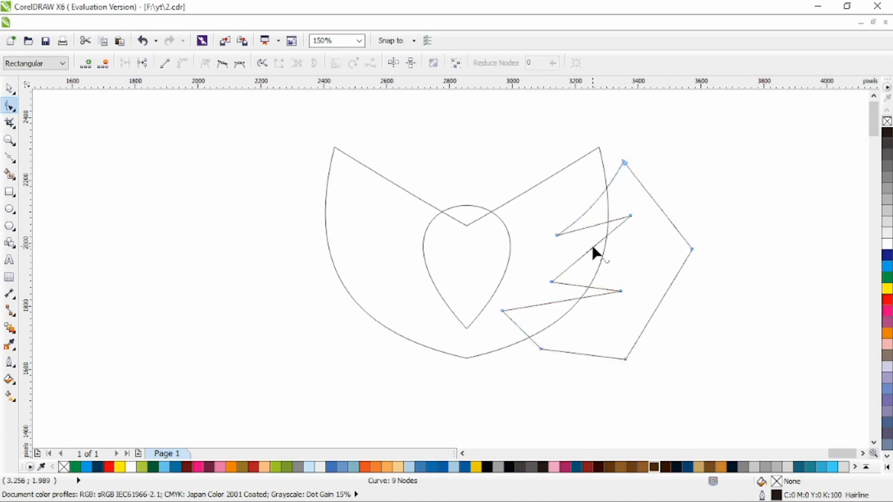
drag(592, 244, 598, 259)
drag(565, 295, 561, 309)
drag(583, 262, 582, 298)
mouse_move(630, 216)
mouse_down()
mouse_move(601, 229)
mouse_move(613, 249)
mouse_move(619, 214)
mouse_up()
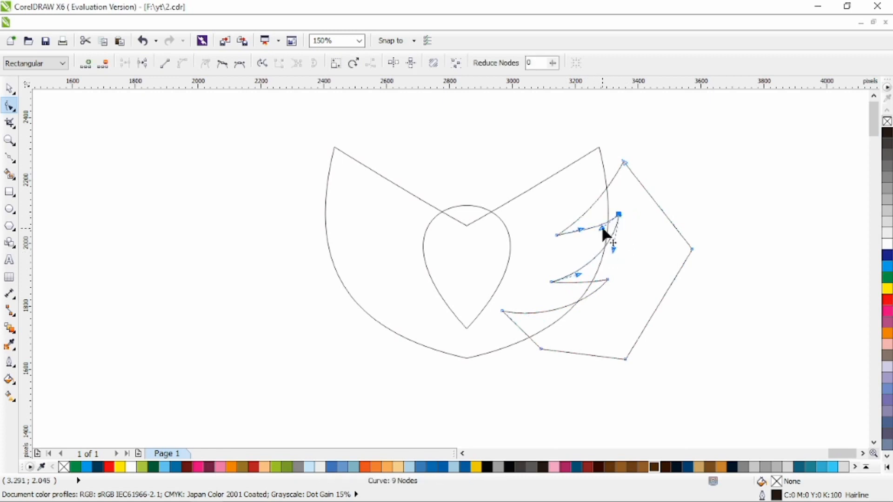
click(623, 181)
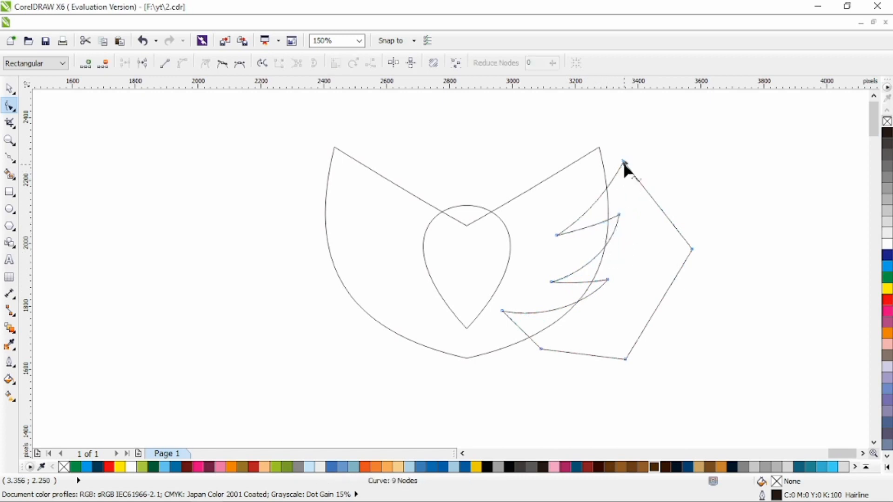
Duplicate the feather-cutting shape over the left wing and mirror the copy horizontally.
click(10, 88)
drag(654, 224, 318, 235)
click(284, 62)
Select both feather-cutting shapes and centre them together horizontally on the wing outline.
shift+click(566, 240)
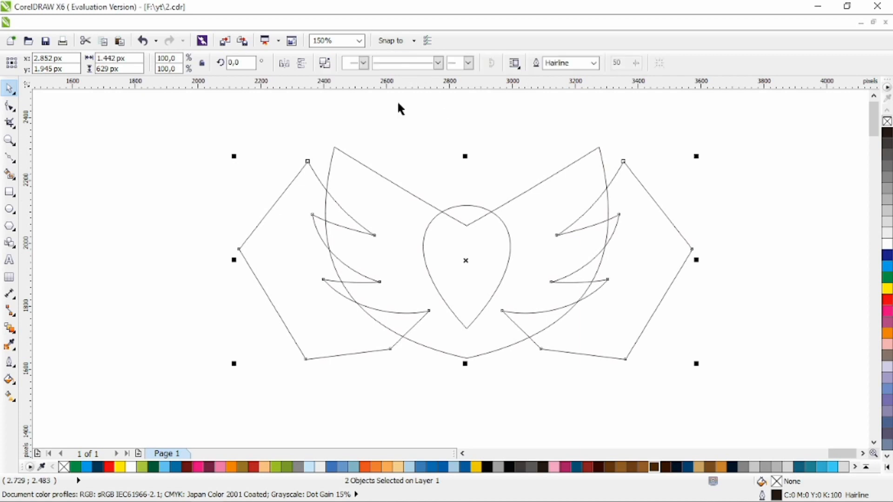
shift+click(387, 191)
key(c)
click(316, 201)
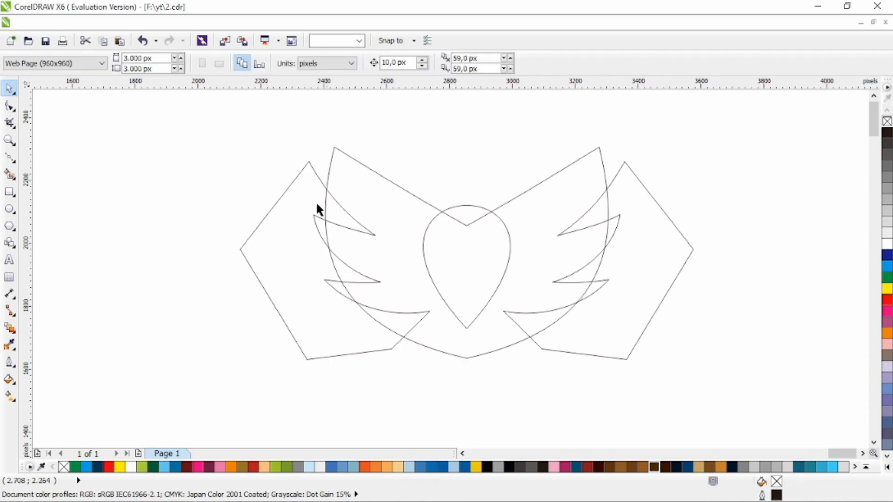
Trim the wing outline with the two feather-cutting shapes and delete the cutters.
click(333, 197)
shift+click(394, 185)
click(420, 65)
click(285, 250)
key(Delete)
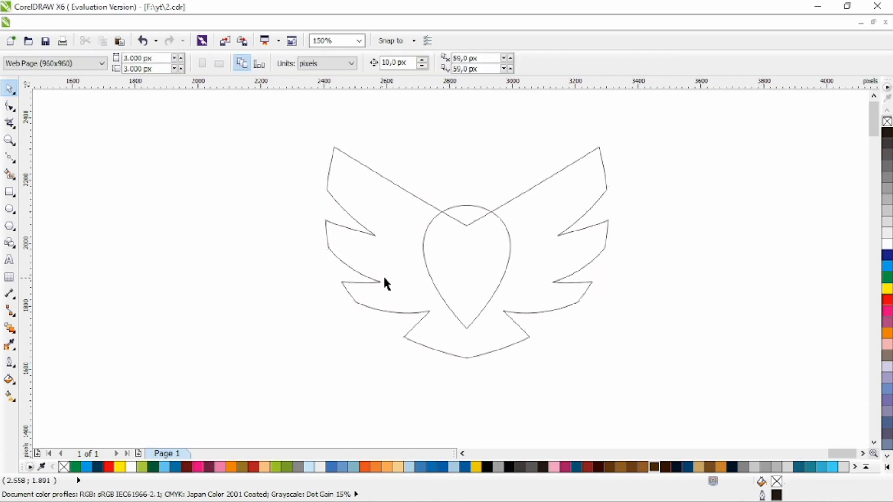
Try converting all segments of the wing outline to straight lines.
click(386, 282)
key(F10)
click(164, 63)
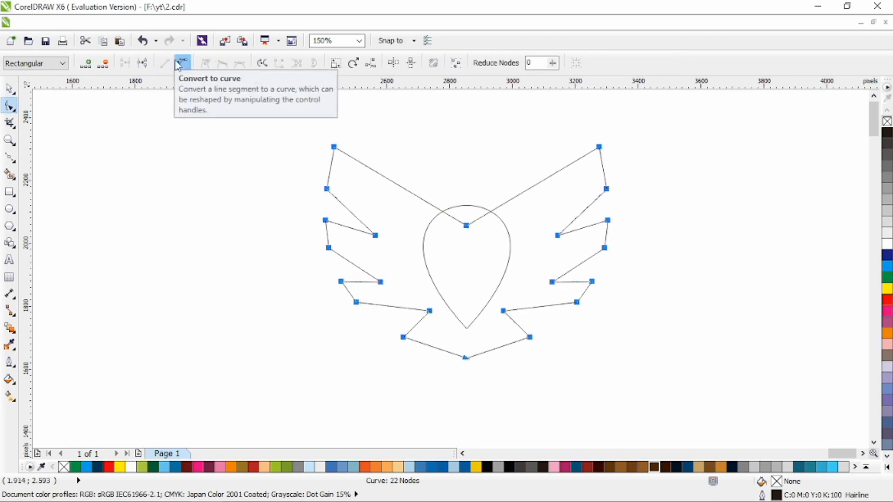
key(ctrl+z)
Delete the extra outer-edge nodes of the upper and middle feathers on both wings to smooth their curves.
drag(296, 178, 309, 182)
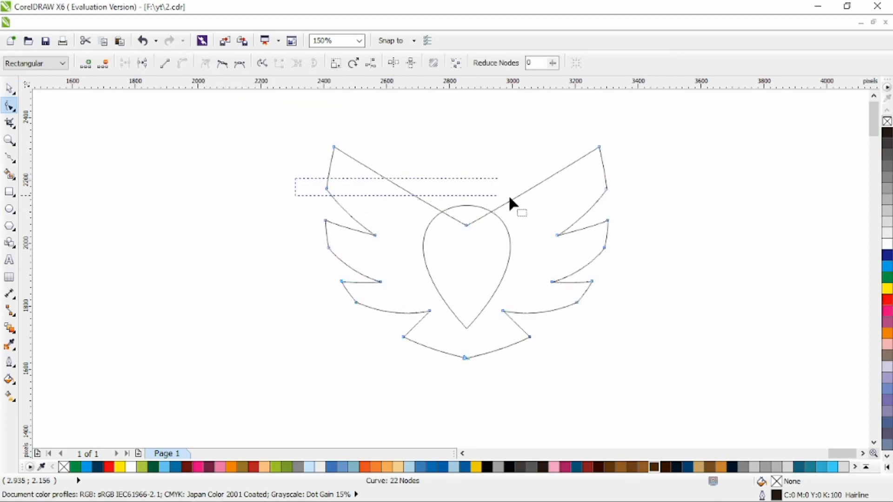
drag(509, 198, 622, 198)
key(Delete)
drag(622, 243, 312, 264)
key(Delete)
Delete the extra outer-edge nodes of both lowest feathers and the centre node at the tail's lower tip.
drag(409, 300, 410, 300)
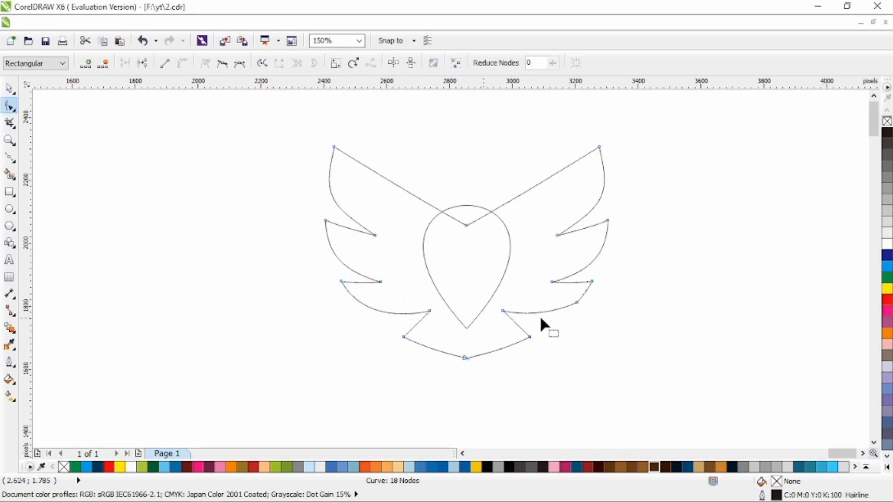
key(Delete)
drag(594, 304, 569, 310)
key(Delete)
drag(447, 339, 497, 384)
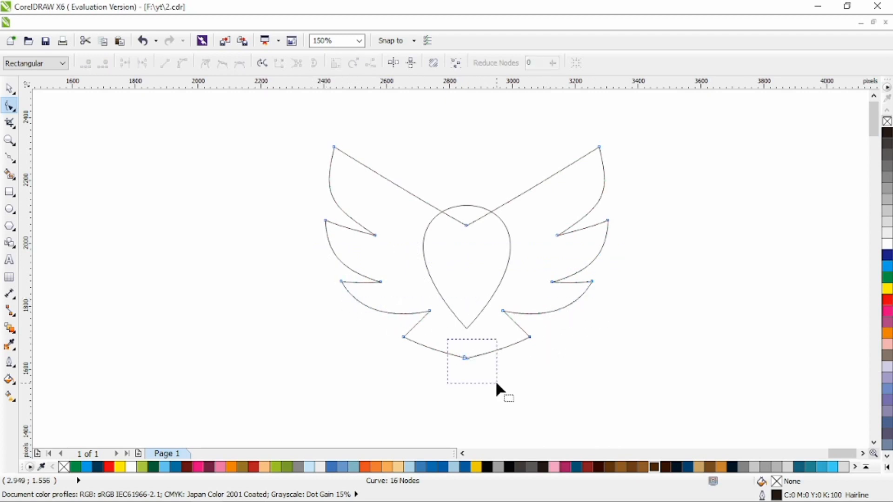
click(9, 158)
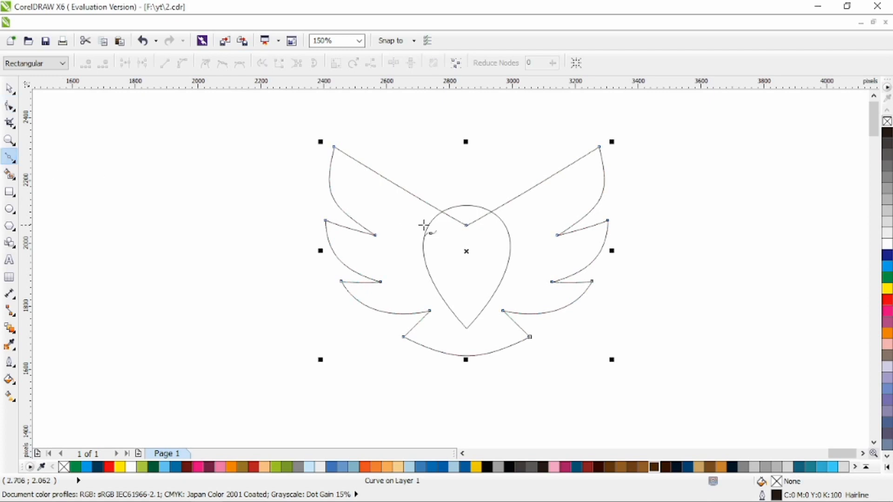
Draw an open four-node line for half of the owl's beak inside the teardrop and convert its segments to curves.
scroll(474, 246, up, 1)
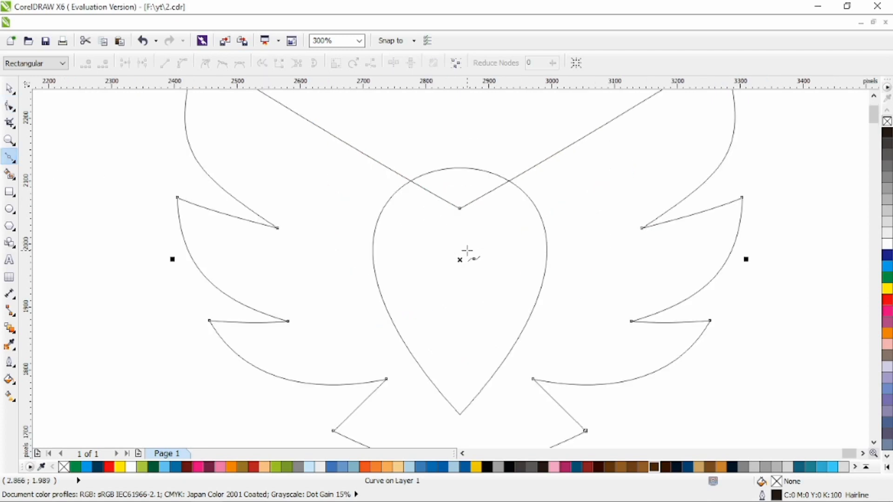
click(467, 251)
click(503, 221)
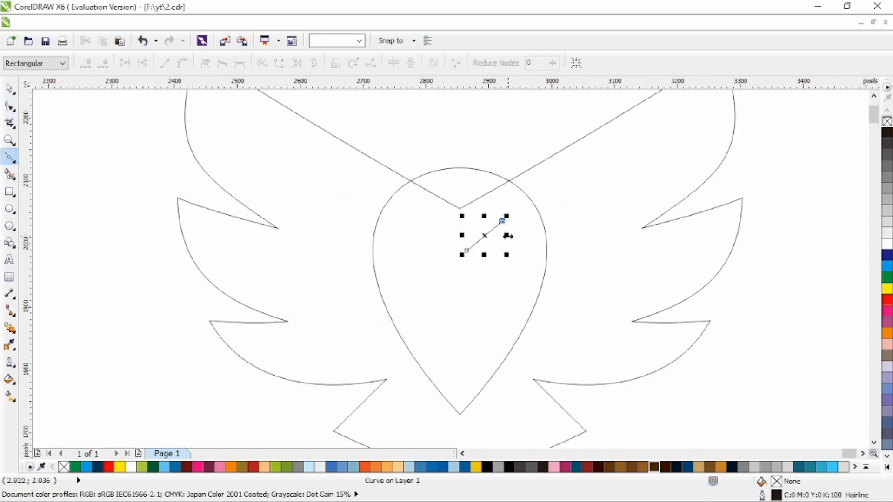
click(514, 236)
click(465, 295)
key(F10)
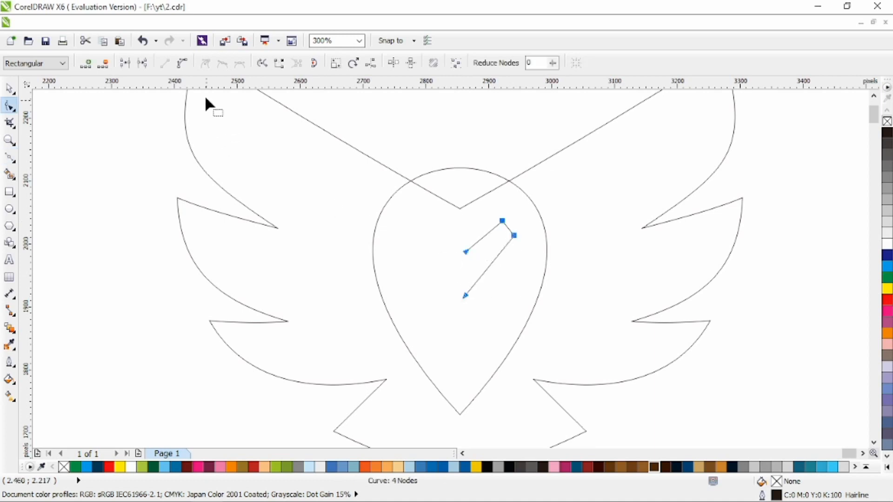
click(226, 66)
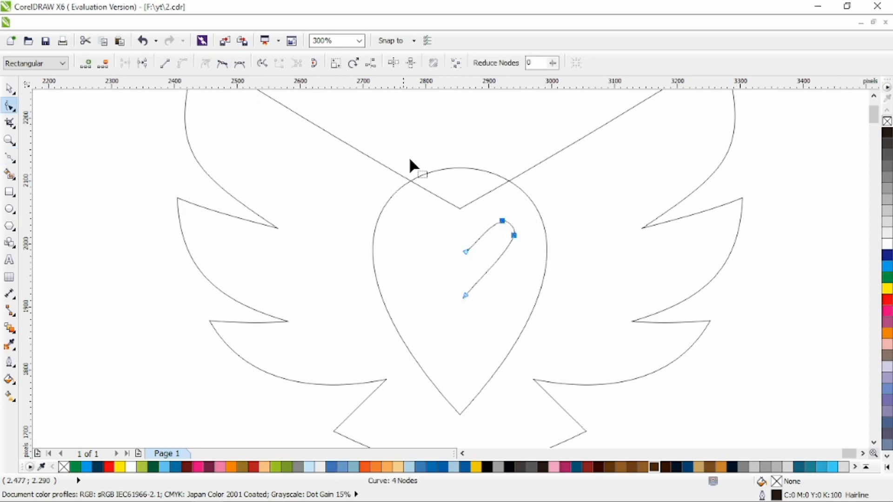
Bend the half-beak curve into a rounded brow tapering to a lower point, about 87 by 121 px.
click(477, 242)
drag(453, 267, 477, 322)
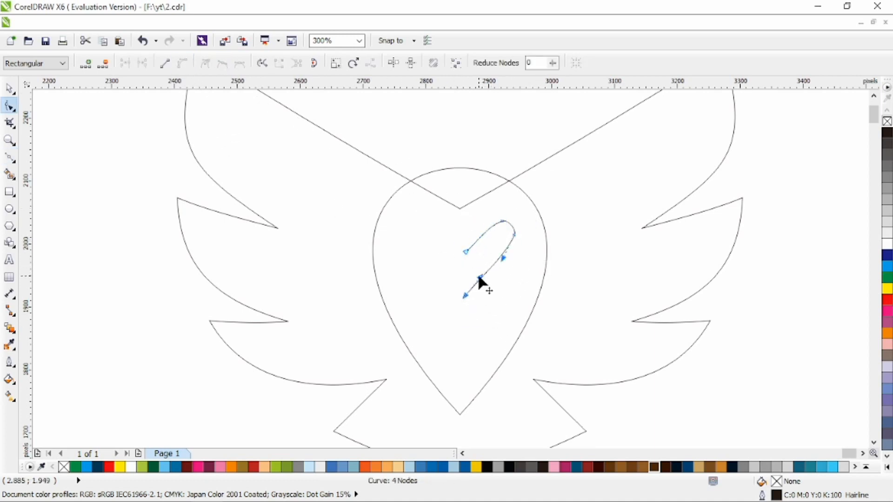
drag(479, 277, 532, 226)
click(514, 236)
scroll(476, 227, up, 1)
drag(505, 262, 532, 256)
drag(586, 229, 541, 203)
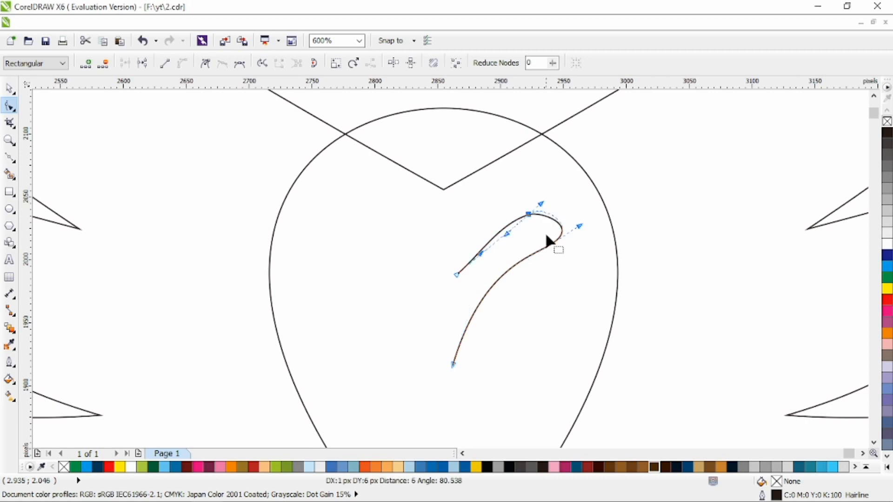
click(456, 274)
click(504, 238)
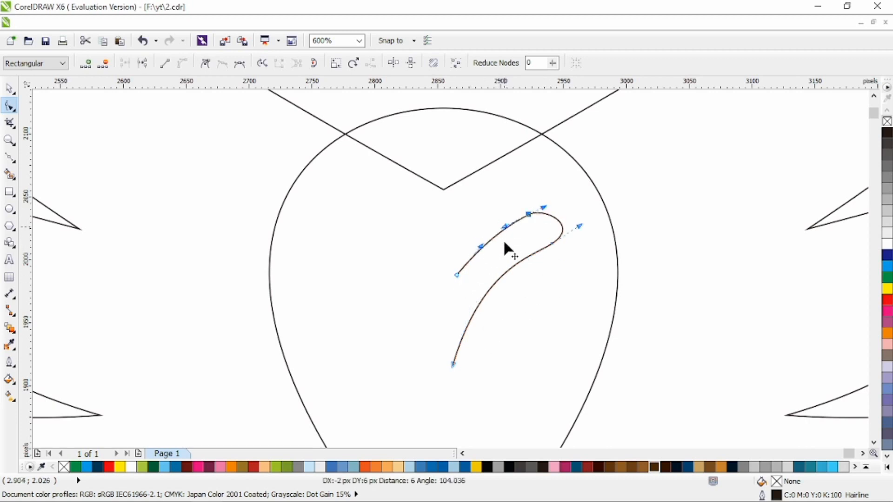
Place a horizontally mirrored copy of the half-beak curve opposite the original so their inner ends meet.
click(9, 88)
drag(496, 279, 410, 259)
right_click(404, 264)
click(284, 63)
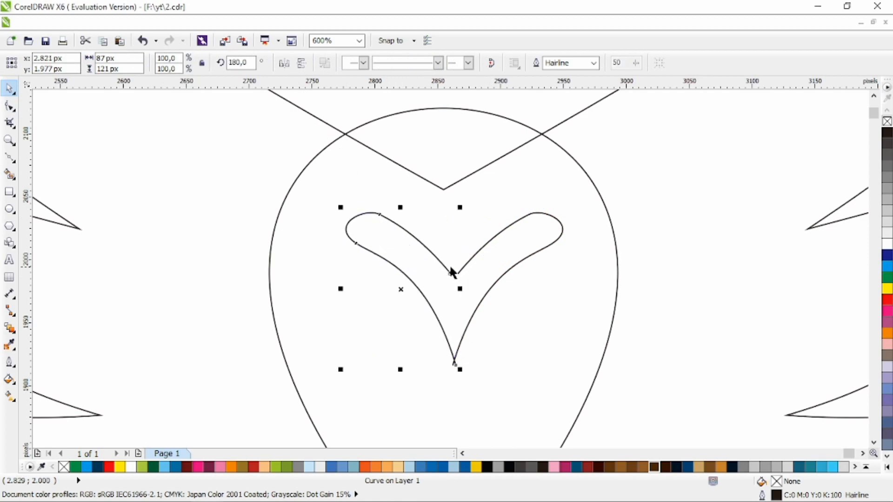
Combine the two beak halves and join their end nodes at the upper notch and the lower tip.
scroll(451, 267, down, 1)
shift+click(460, 260)
click(324, 64)
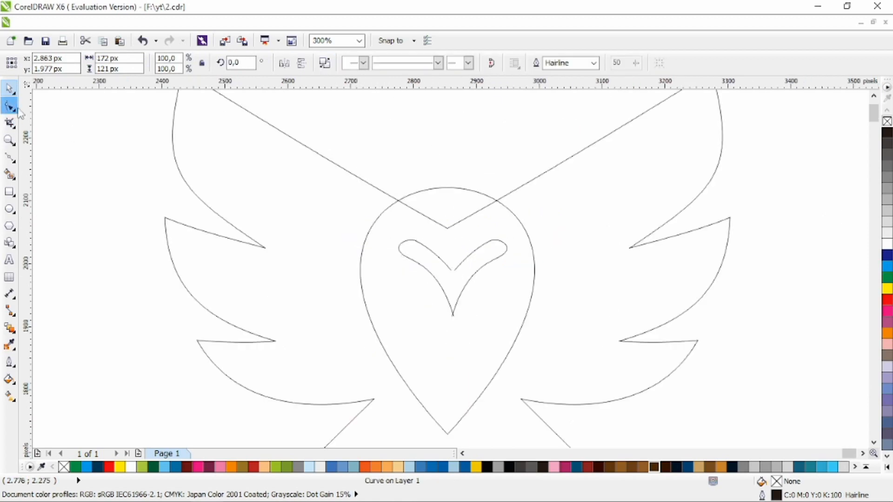
click(9, 106)
scroll(439, 277, up, 1)
drag(442, 252, 489, 277)
click(128, 66)
drag(444, 328, 488, 369)
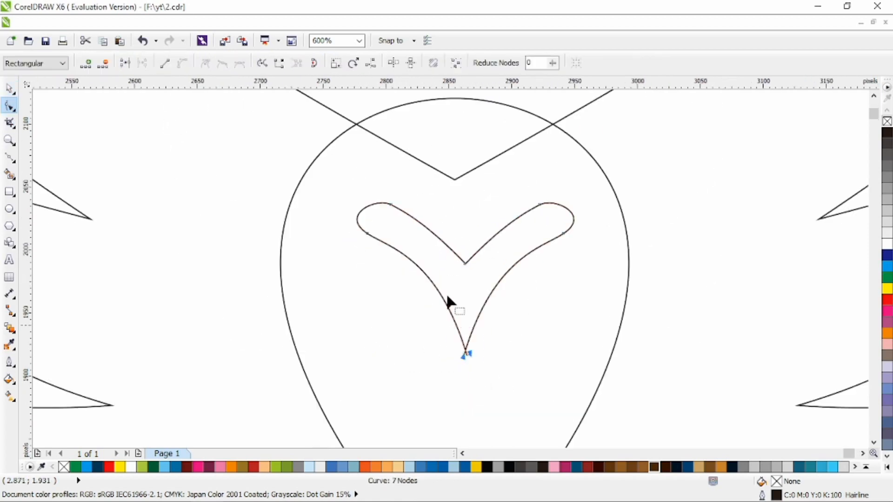
click(125, 64)
scroll(370, 283, down, 1)
Centre the beak shape horizontally on the teardrop.
click(8, 89)
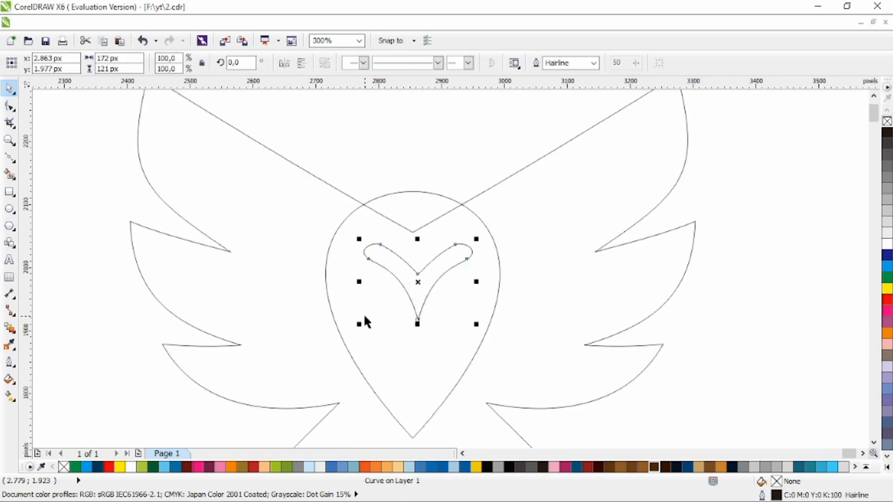
shift+click(364, 315)
key(c)
scroll(412, 295, down, 1)
click(596, 146)
drag(596, 145, 204, 412)
click(384, 312)
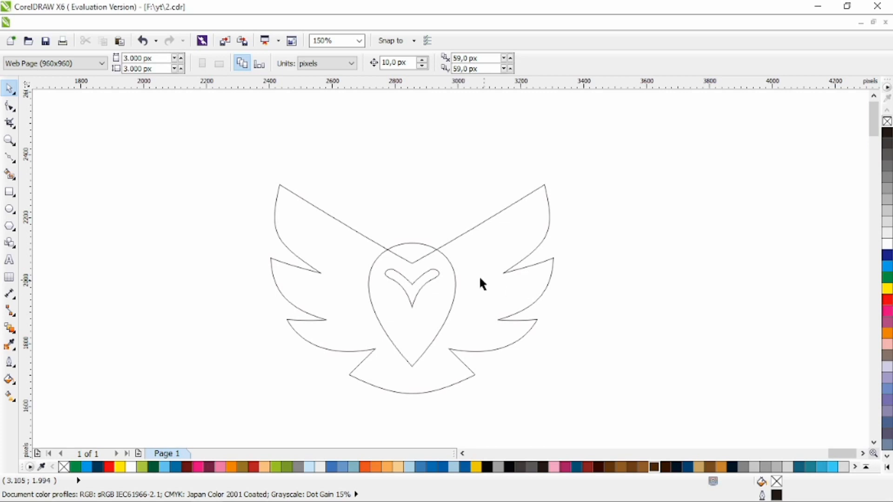
click(454, 279)
shift+click(435, 272)
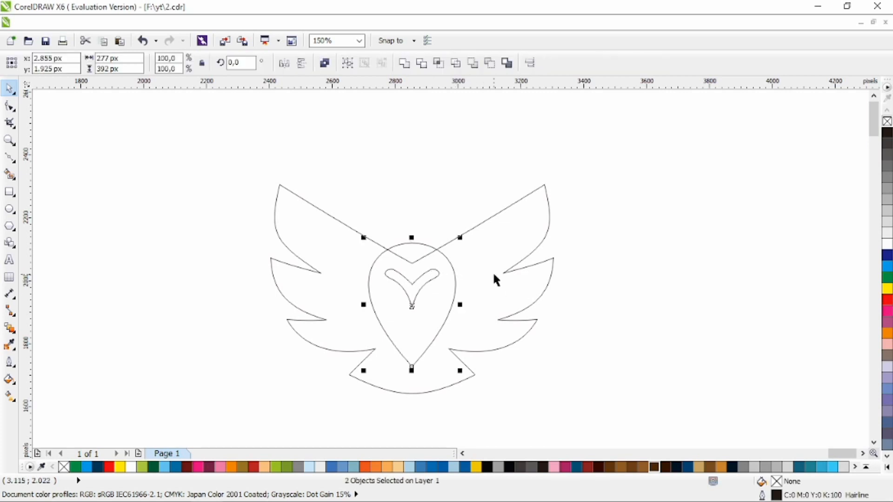
click(604, 259)
click(396, 272)
click(561, 277)
click(422, 283)
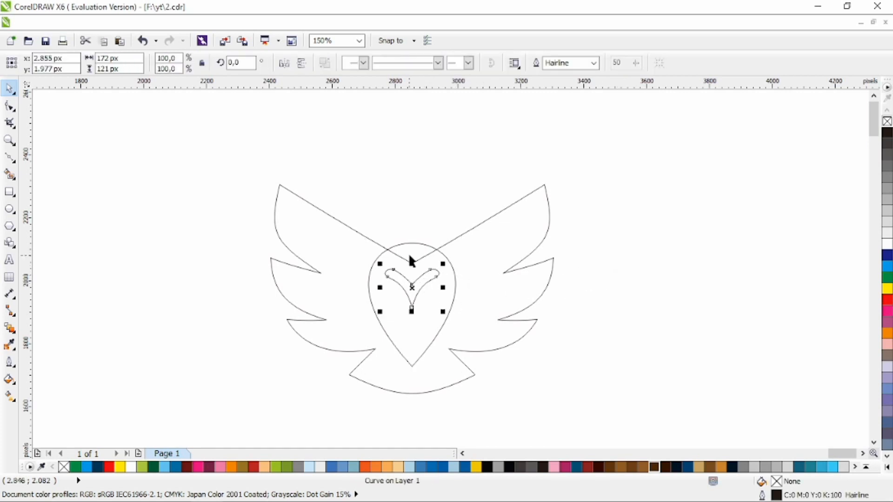
Trim the wing shape with the teardrop and remove the teardrop.
click(408, 244)
shift+click(479, 231)
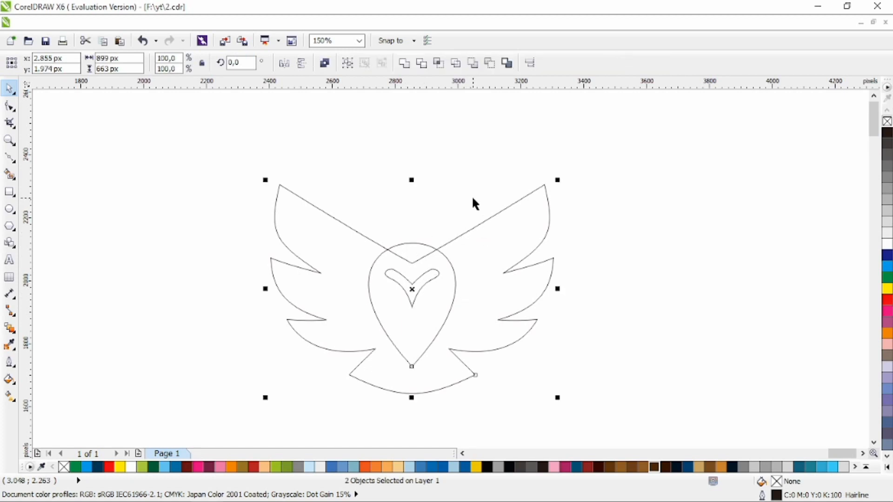
click(421, 63)
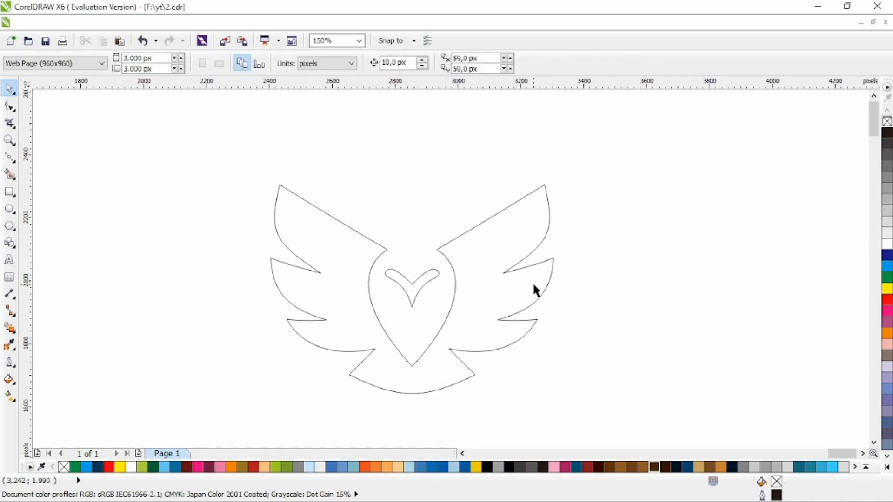
Combine the wing shape and the beak into a single curve.
scroll(534, 291, down, 2)
drag(586, 185, 387, 345)
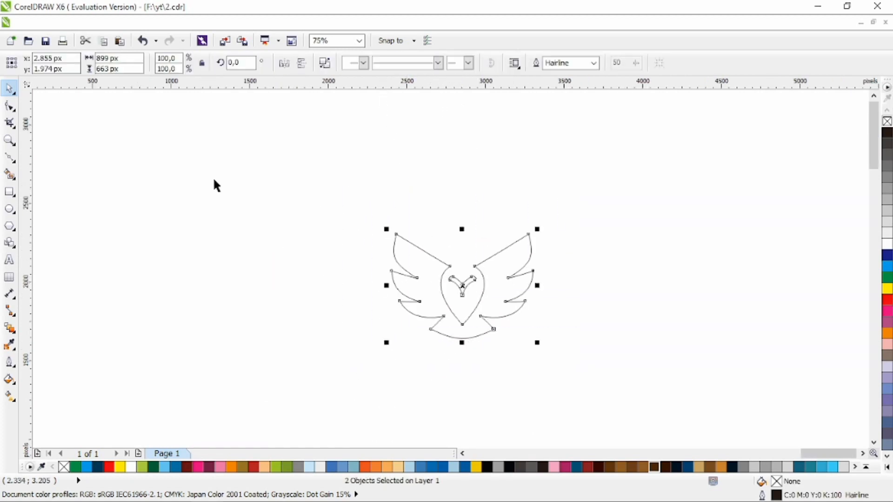
key(ctrl+l)
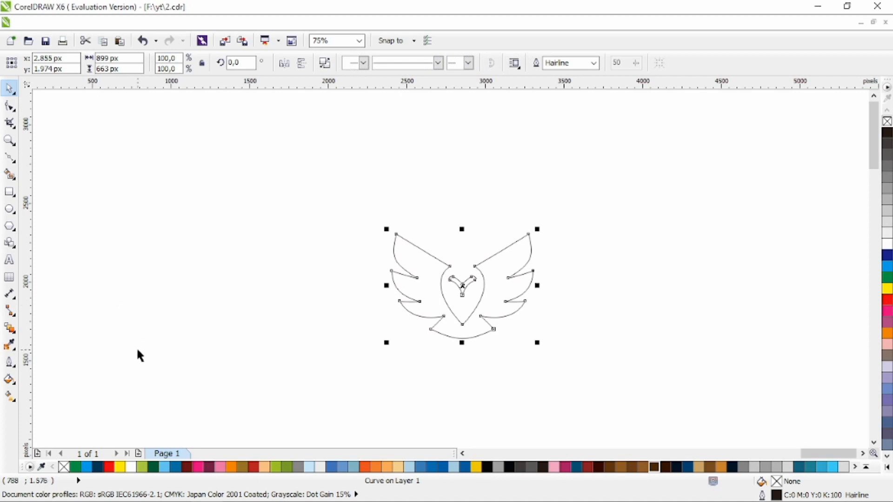
Fill the emblem with brown C55 M72 Y100 K23, remove its outline and shift it slightly upward.
click(708, 467)
right_click(64, 467)
drag(496, 302, 497, 286)
click(305, 302)
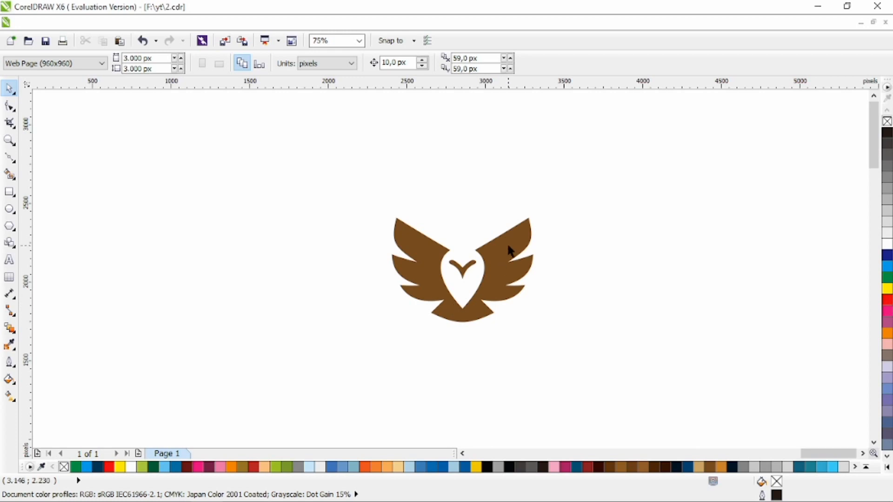
Extend the left wing's upper feather tip up and outward, and reshape its outer curve.
scroll(510, 251, up, 2)
click(339, 235)
click(9, 106)
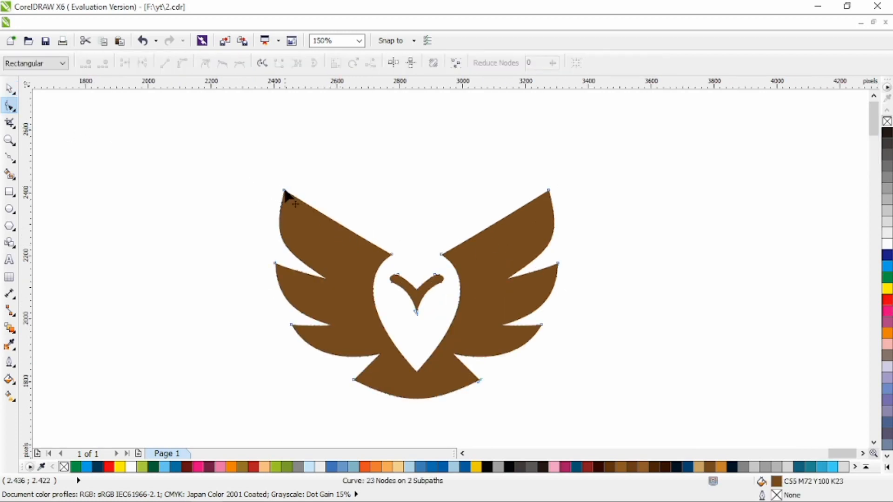
drag(284, 192, 257, 150)
drag(245, 195, 219, 213)
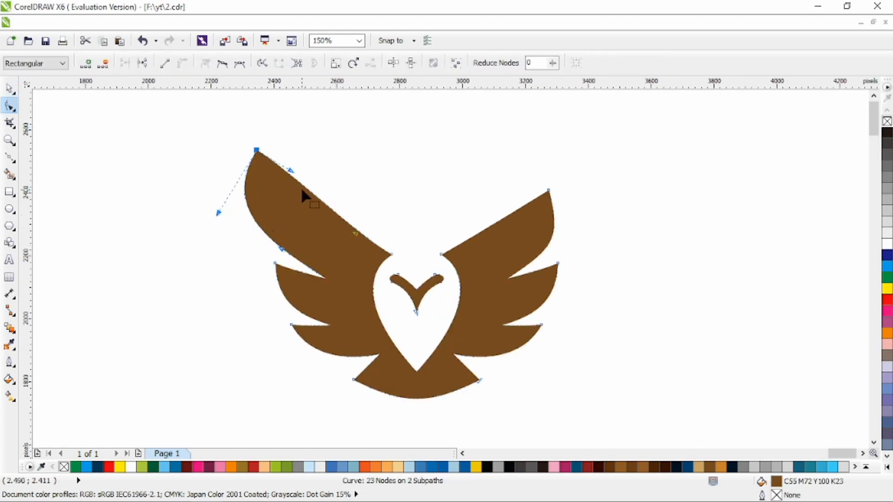
click(290, 180)
Extend the right wing's upper feather tip and reshape its outer curve to match the left wing.
drag(550, 190, 614, 207)
mouse_move(551, 170)
mouse_down()
mouse_move(552, 180)
mouse_move(566, 154)
mouse_move(560, 163)
mouse_up()
scroll(506, 190, down, 1)
scroll(515, 187, up, 1)
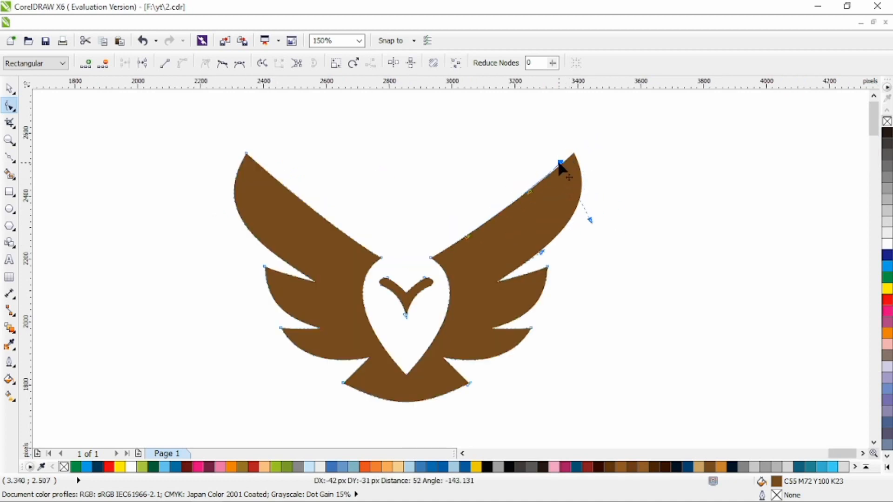
Level both upper wing tips along a horizontal guideline, refine the right tip's curve and delete the guideline.
drag(250, 160, 274, 140)
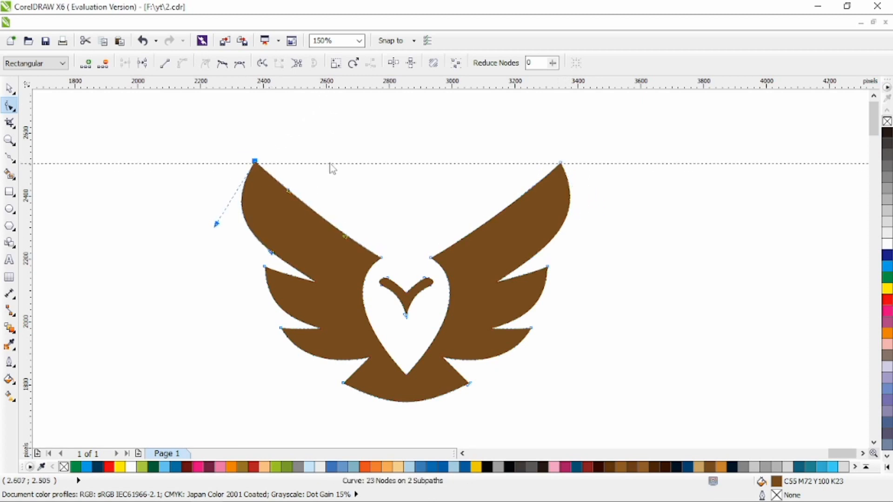
click(561, 164)
drag(564, 168, 592, 221)
scroll(470, 238, down, 1)
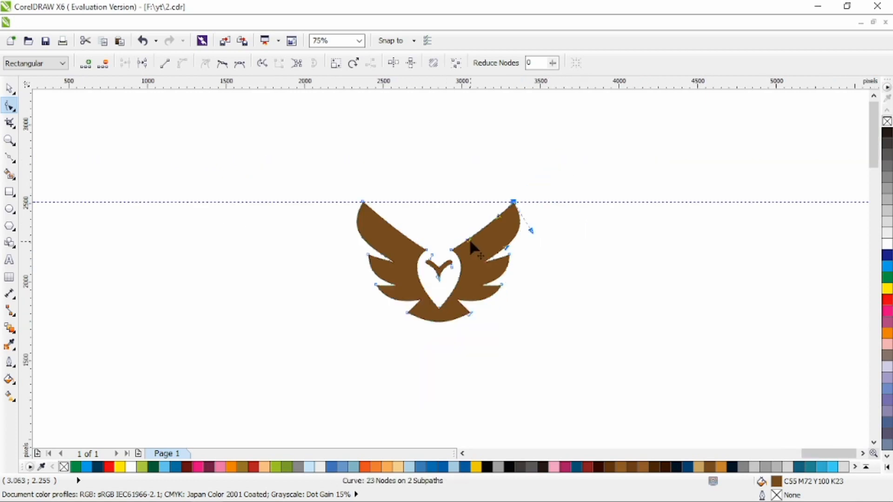
scroll(469, 239, up, 1)
click(9, 87)
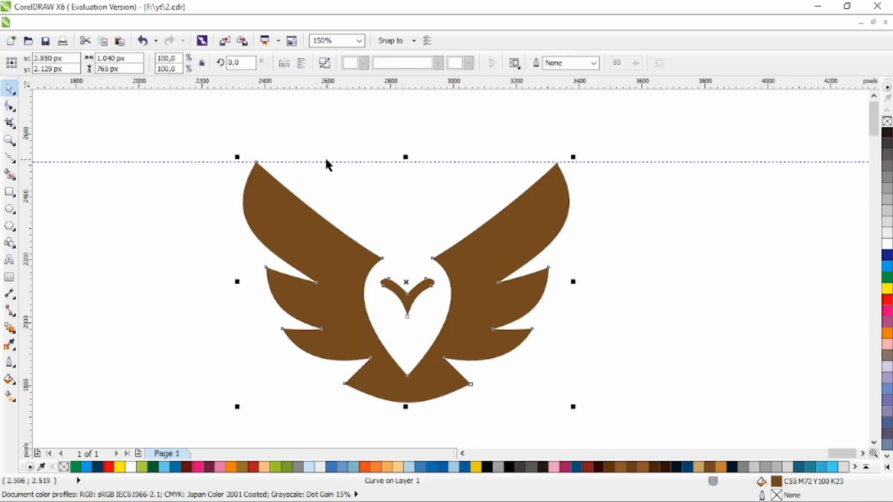
click(359, 150)
scroll(395, 154, down, 1)
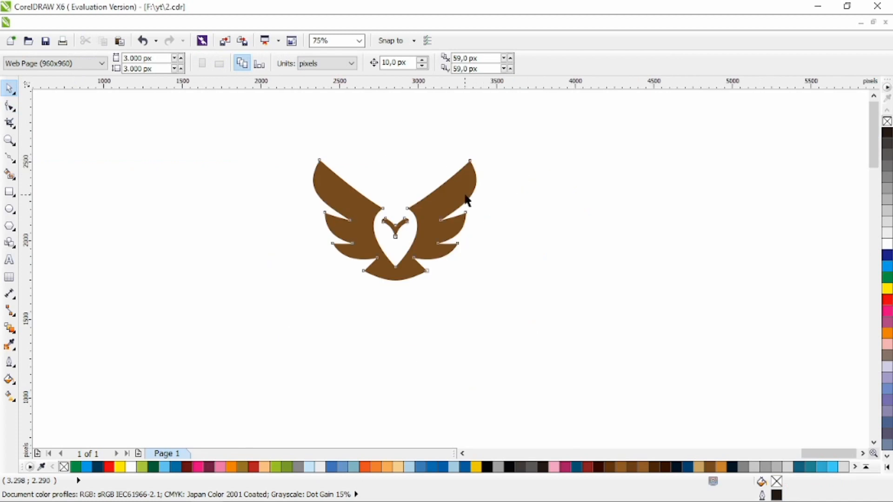
Move the middle feather tips of both wings up and outward, and adjust their outer curves to match.
click(467, 198)
scroll(445, 195, up, 1)
click(11, 108)
mouse_move(204, 231)
mouse_down()
mouse_move(191, 254)
mouse_move(209, 235)
mouse_up()
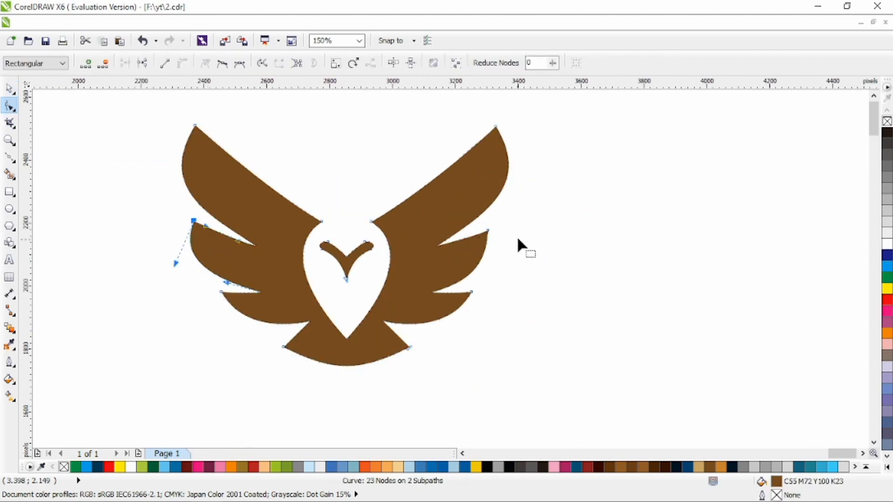
drag(491, 249, 511, 261)
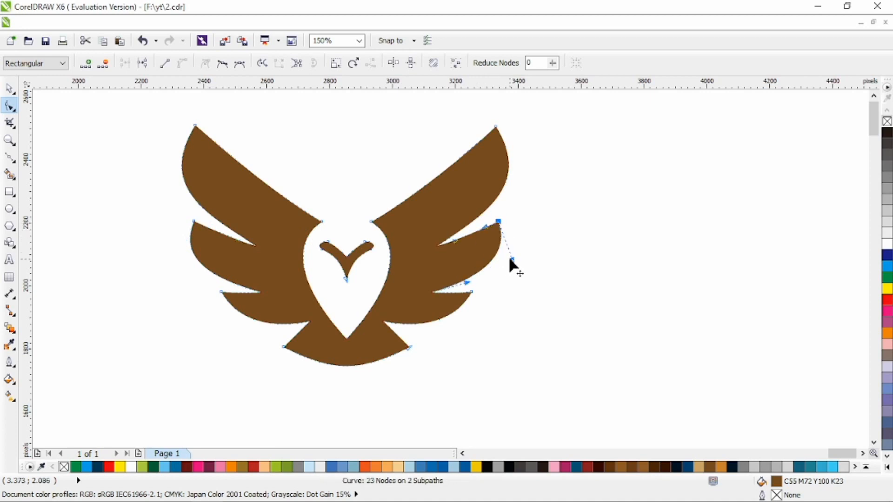
scroll(464, 241, down, 1)
scroll(372, 233, up, 1)
click(7, 90)
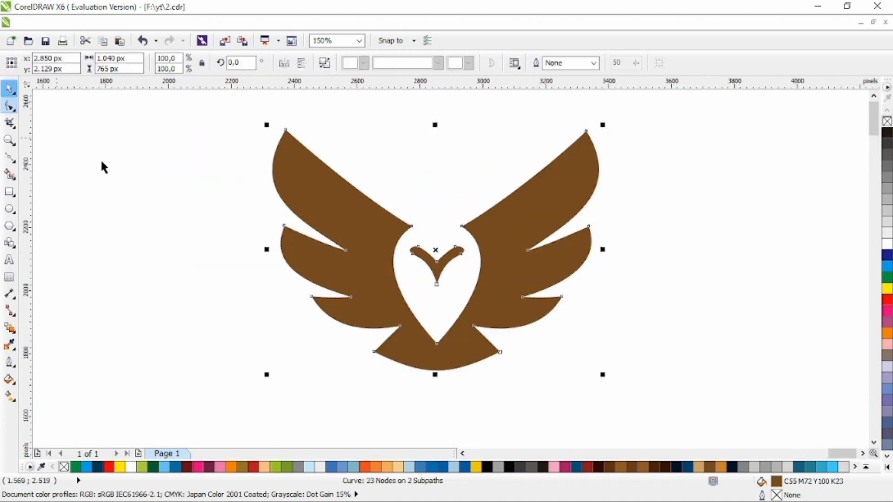
click(102, 168)
scroll(440, 233, down, 1)
Scale the whole emblem down slightly and reposition it.
click(490, 233)
drag(523, 176, 512, 185)
drag(494, 222, 485, 212)
click(41, 301)
Add the text "OWLWINGS" below the emblem and set its font to Calibri Light.
key(F8)
click(355, 311)
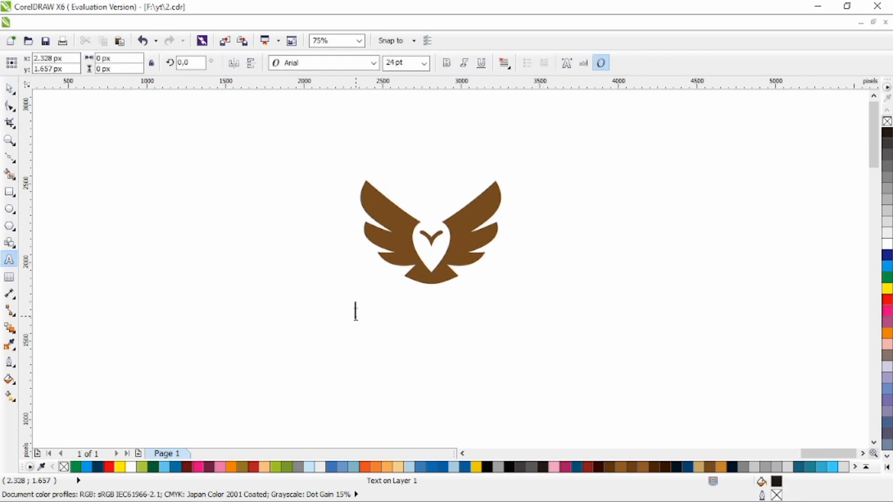
text(OWLWINGS)
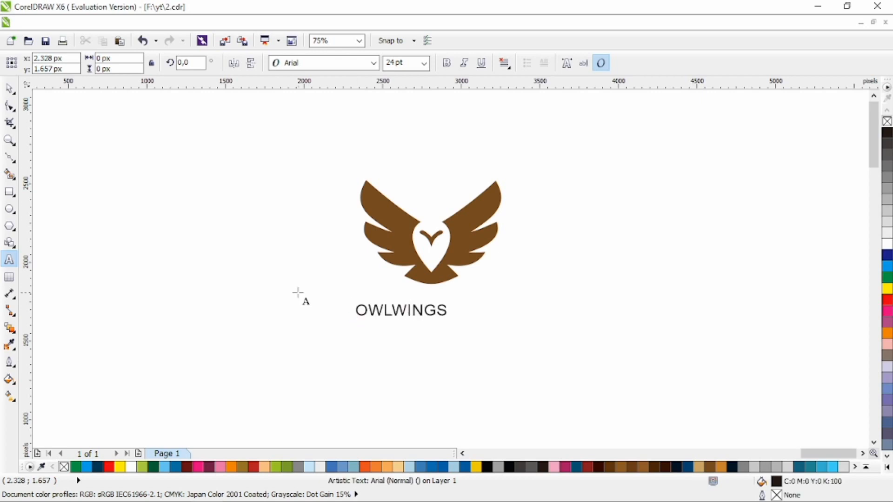
click(10, 88)
click(373, 62)
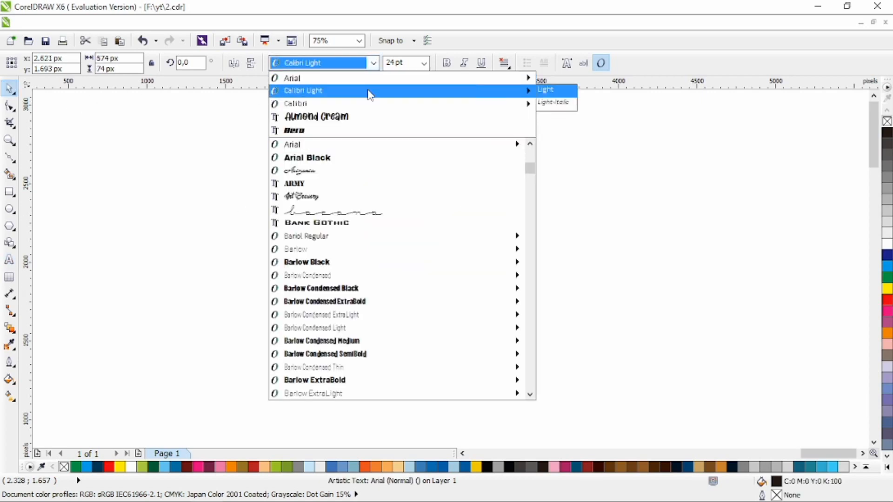
click(370, 92)
Set the letters "OWL" in the text to bold Calibri.
double_click(388, 308)
drag(383, 309, 355, 310)
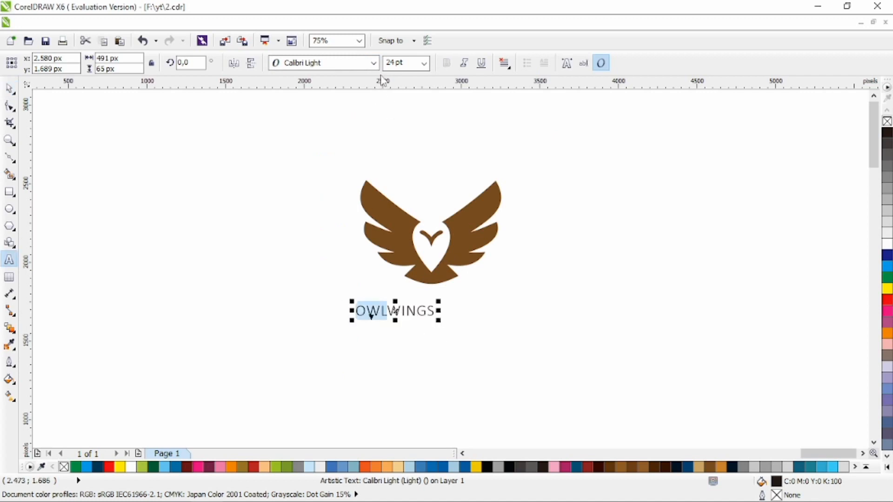
click(372, 62)
click(363, 103)
click(446, 64)
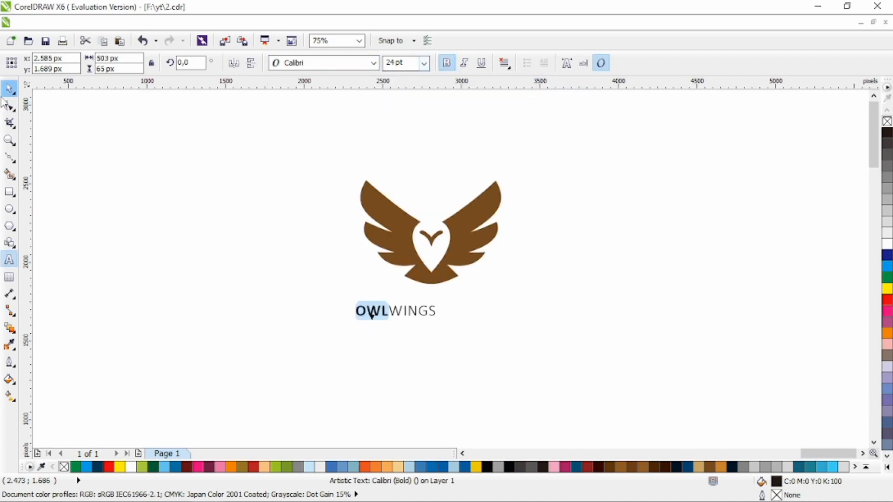
Widen the letter spacing of the "OWLWINGS" text until it is about 788 px wide.
click(10, 88)
click(9, 106)
drag(439, 321, 478, 321)
key(space)
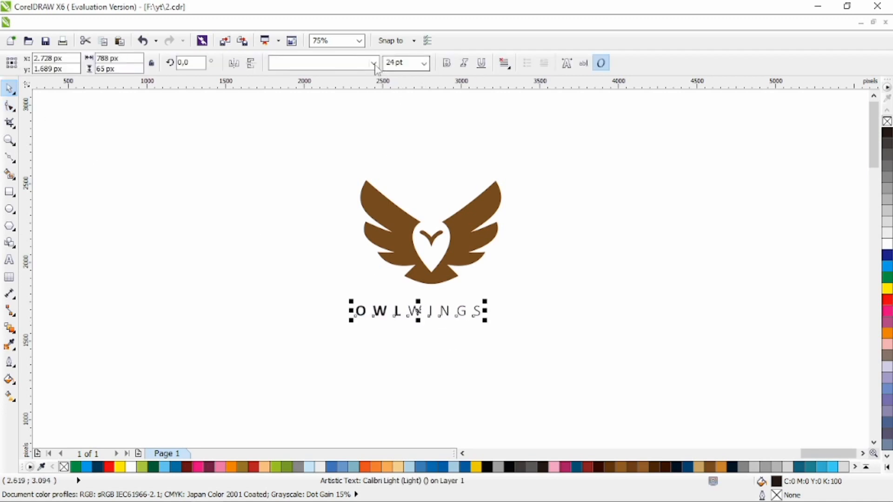
Remove the bold from "OWL" in the wordmark and widen the gap between "OWL" and "WINGS".
click(374, 63)
click(374, 63)
click(446, 63)
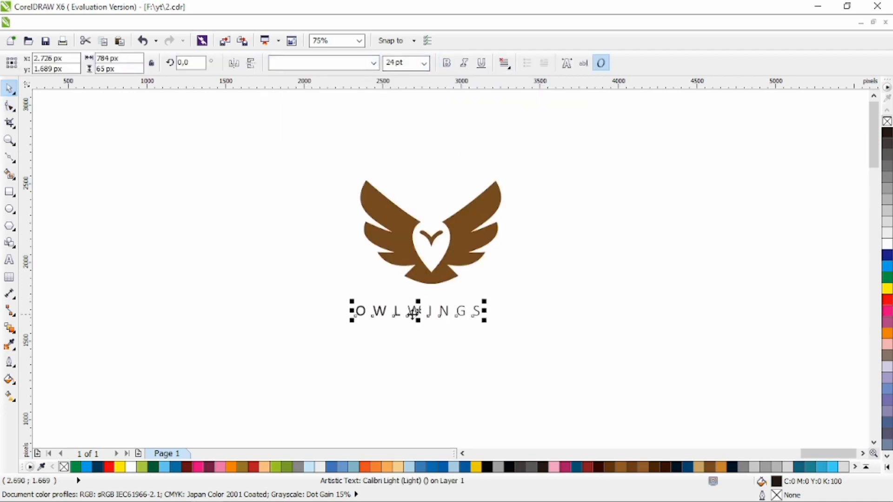
double_click(414, 312)
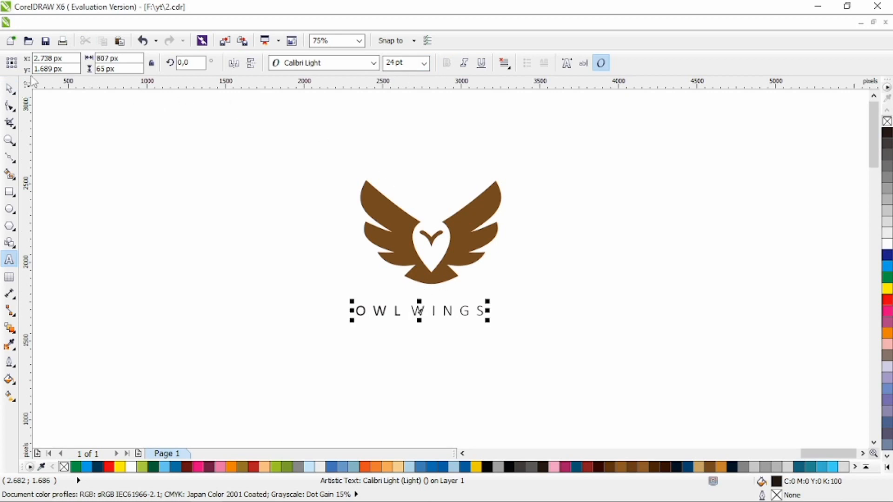
key(ctrl+space)
Set the font of the whole "OWL WINGS" wordmark to regular Calibri.
click(374, 63)
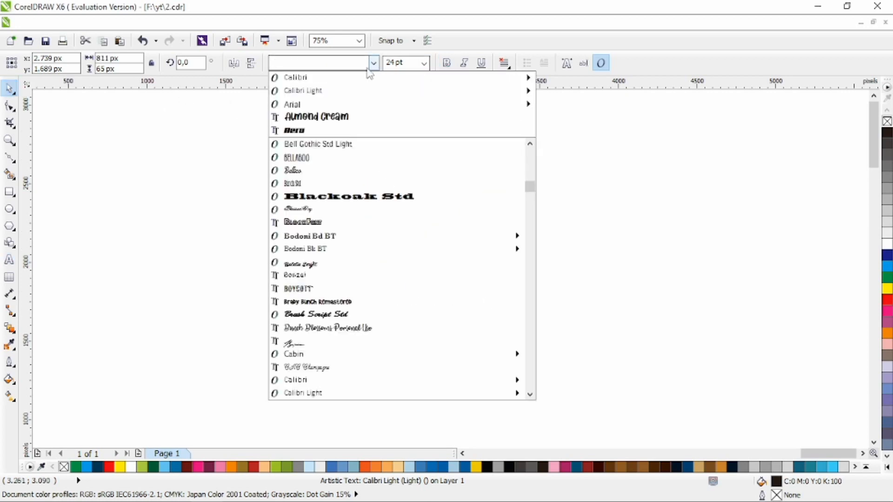
click(354, 82)
click(373, 63)
click(321, 144)
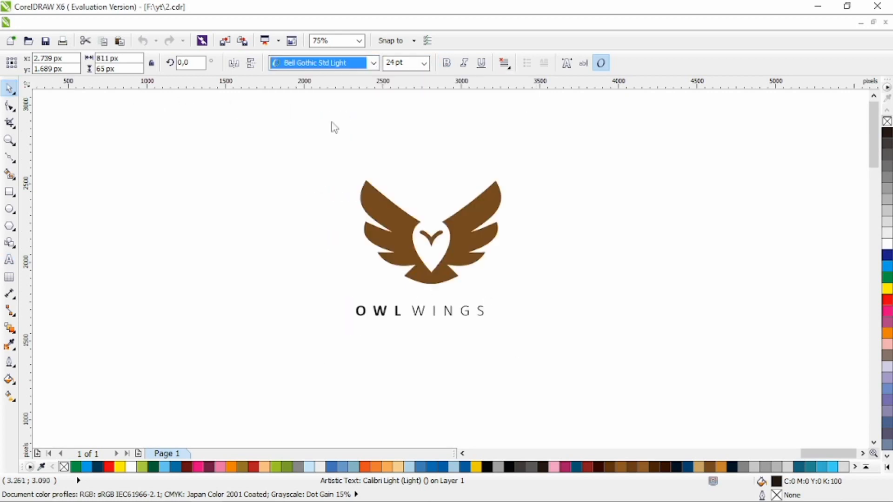
click(373, 63)
click(355, 90)
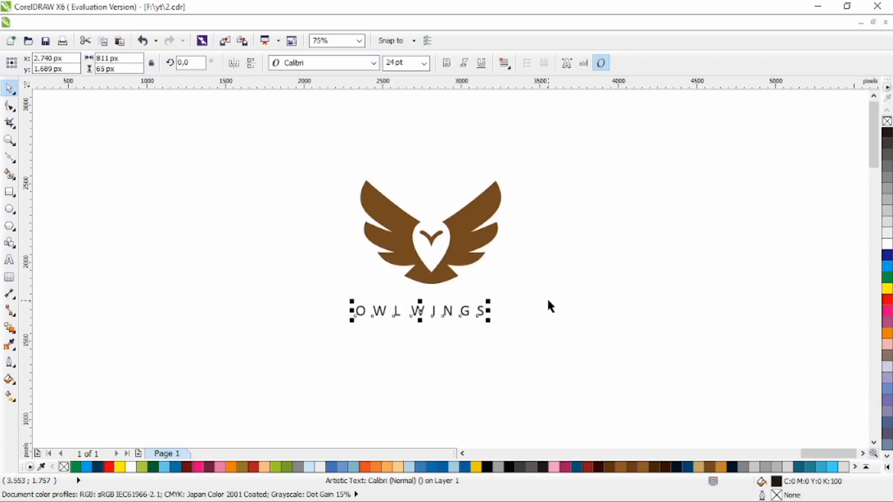
Centre the wordmark horizontally under the owl emblem and fill it with the brown C55 M72 Y100 K23.
shift+click(473, 265)
click(543, 285)
click(432, 317)
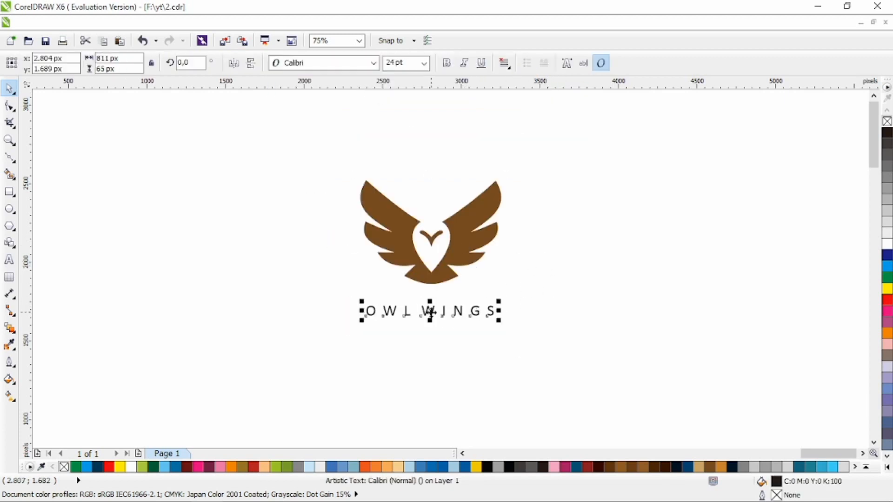
click(710, 466)
click(649, 355)
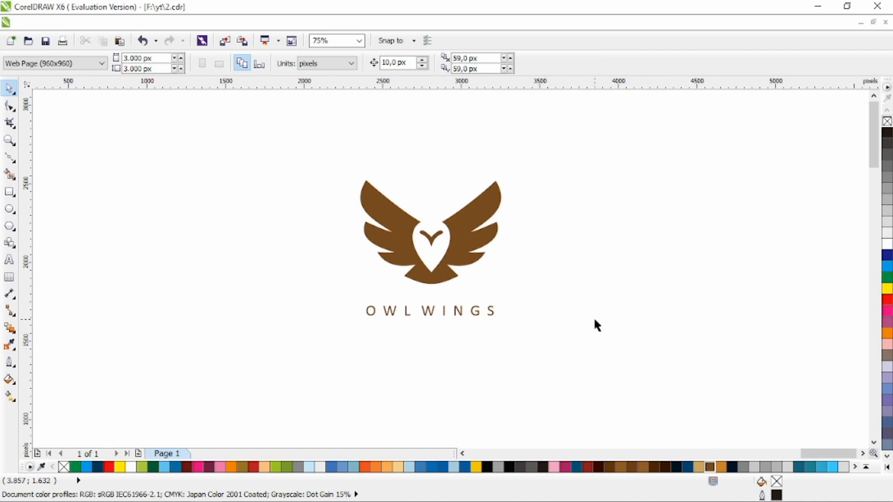
Make the "OWL WINGS" wordmark bold and centre it under the emblem again.
click(447, 316)
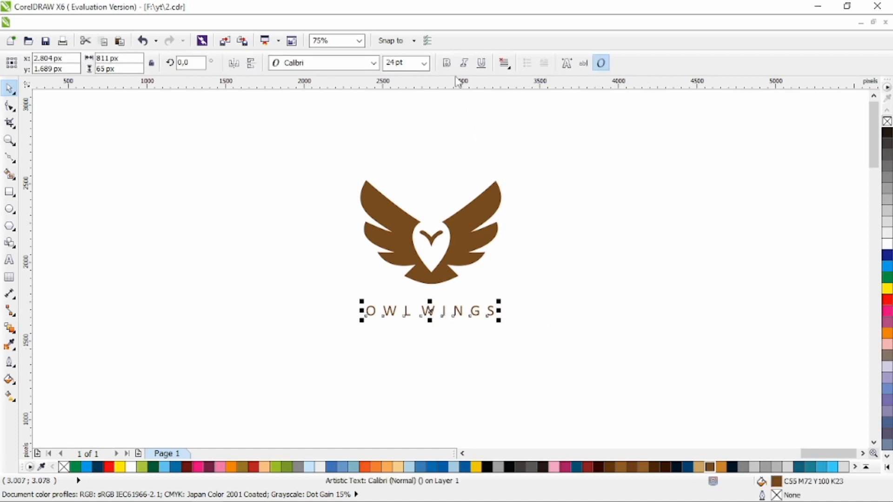
shift+click(490, 205)
click(568, 209)
key(z)
drag(288, 118, 613, 368)
click(9, 90)
scroll(362, 353, down, 3)
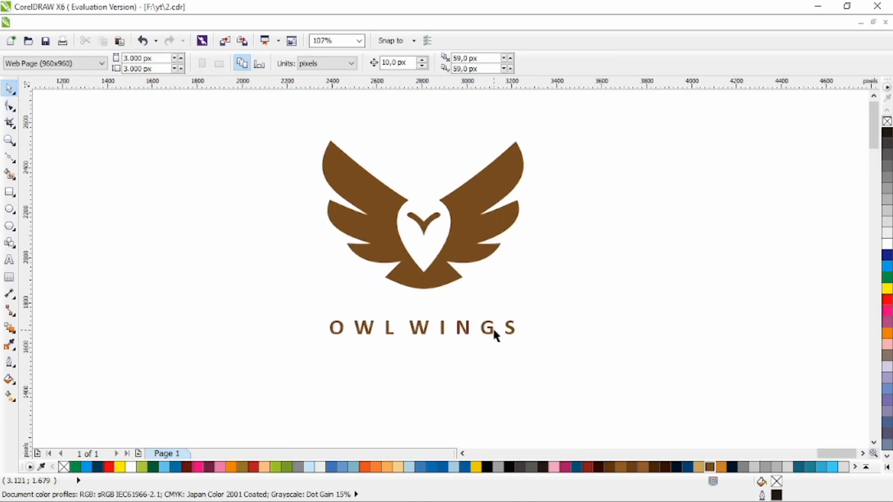
Duplicate the wordmark just below itself and replace the copy's text with "LOGO DESIGN".
drag(494, 331, 491, 349)
right_click(491, 348)
double_click(486, 348)
key(ctrl+a)
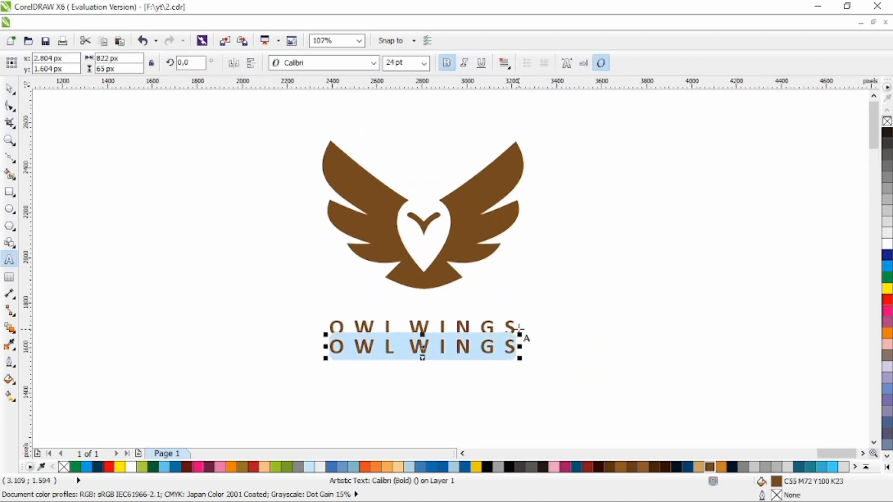
text(LOGO DESIGN)
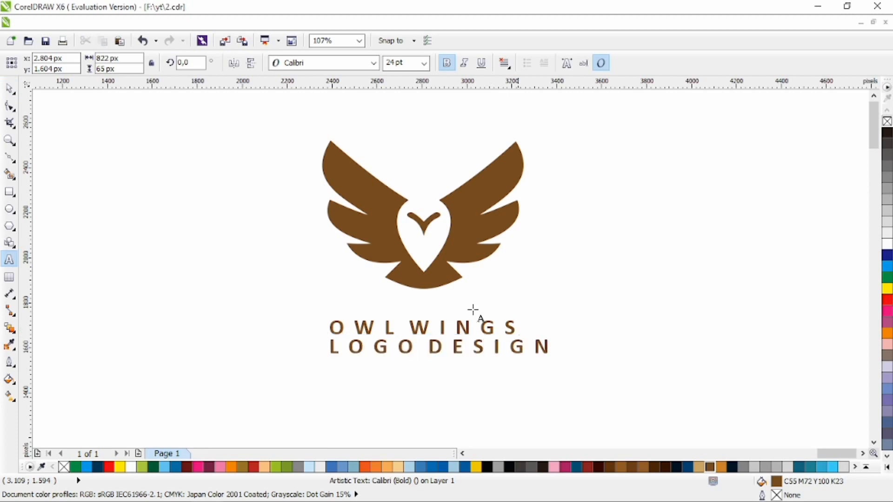
Shrink the "LOGO DESIGN" tagline to about 7 pt and widen its letter spacing until it is about 417 px wide.
click(9, 88)
drag(552, 360, 428, 350)
click(8, 106)
key(space)
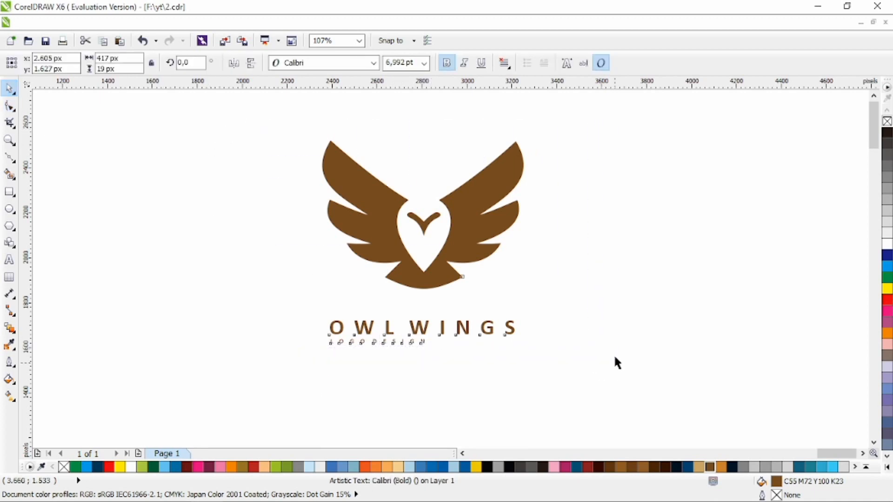
Centre the small tagline under the wordmark and move it slightly down.
click(495, 346)
drag(459, 340, 458, 344)
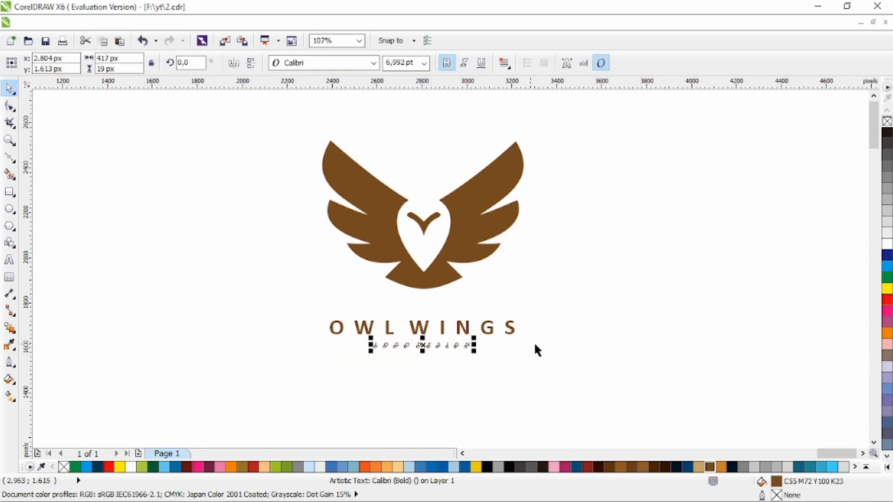
click(536, 346)
Colour the letters "OWL" in the wordmark dark brown (#482405).
double_click(425, 332)
drag(399, 326, 327, 328)
click(664, 467)
click(654, 467)
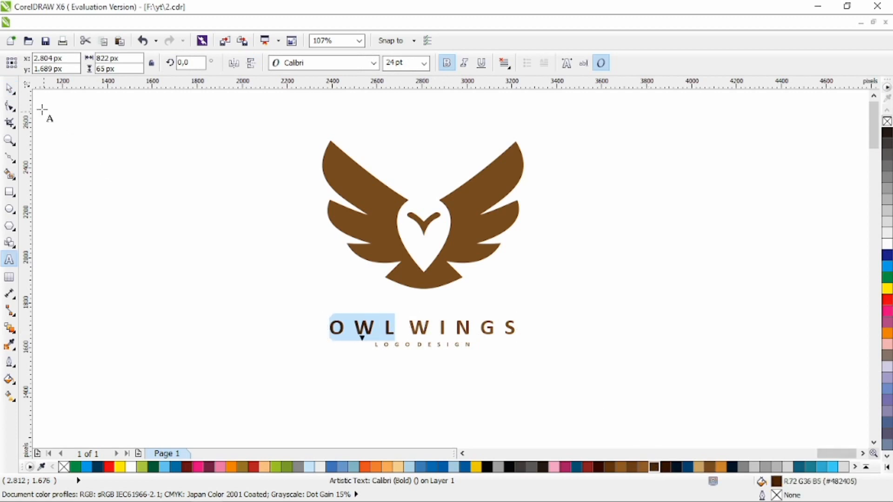
click(8, 88)
click(637, 255)
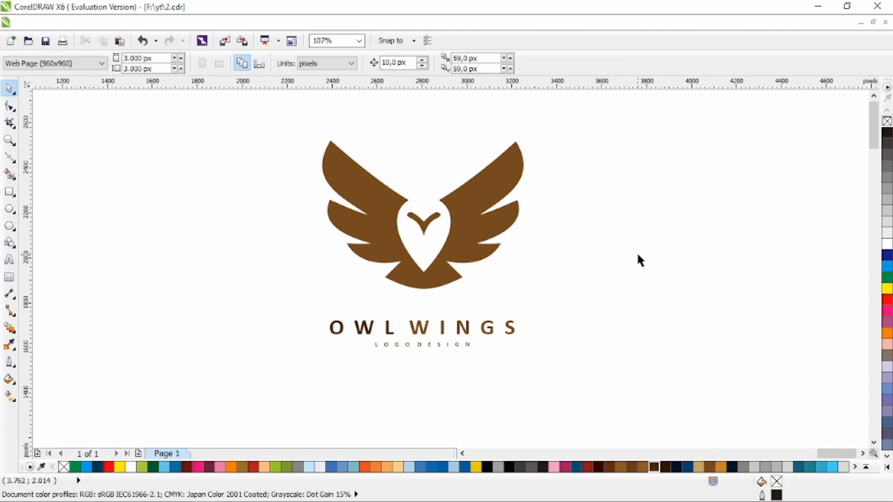
Colour the letters "WINGS" in the wordmark light orange-brown (C24 M56 Y89 K0).
double_click(470, 339)
drag(515, 327, 409, 328)
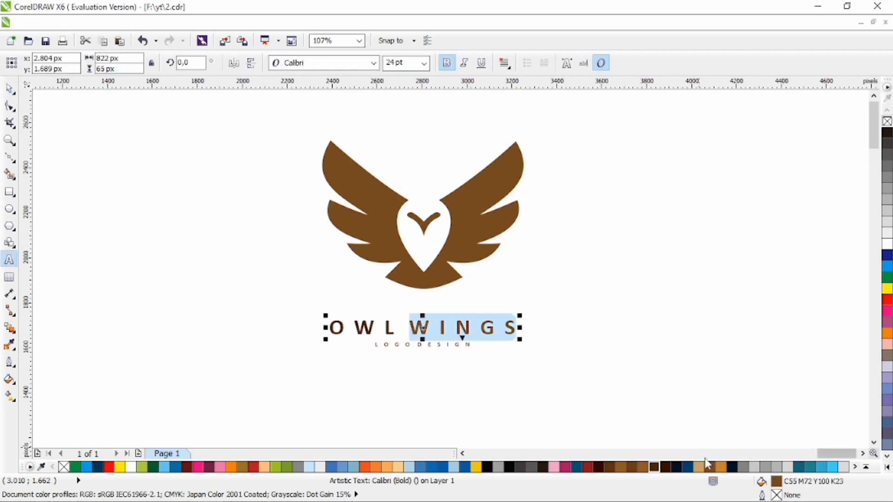
click(720, 466)
click(9, 88)
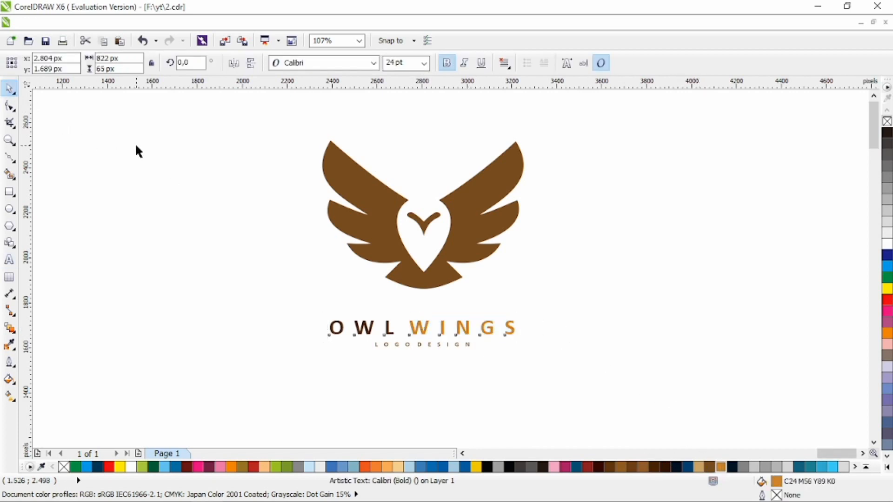
click(136, 149)
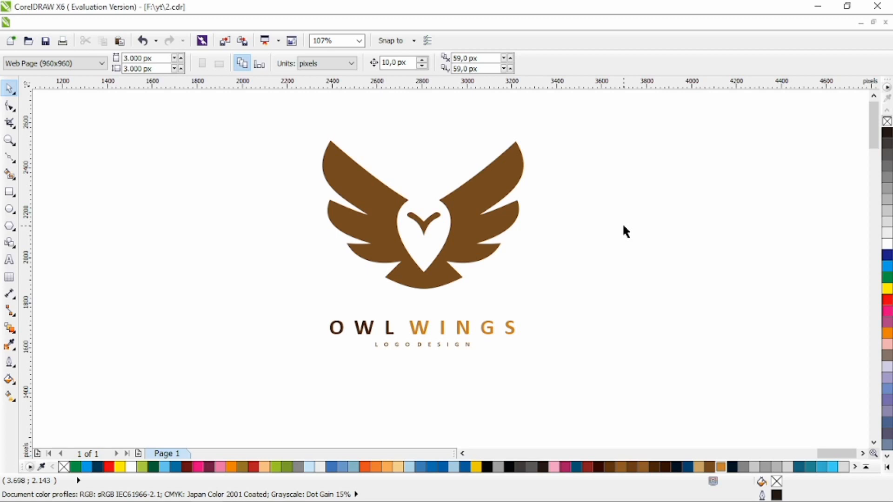